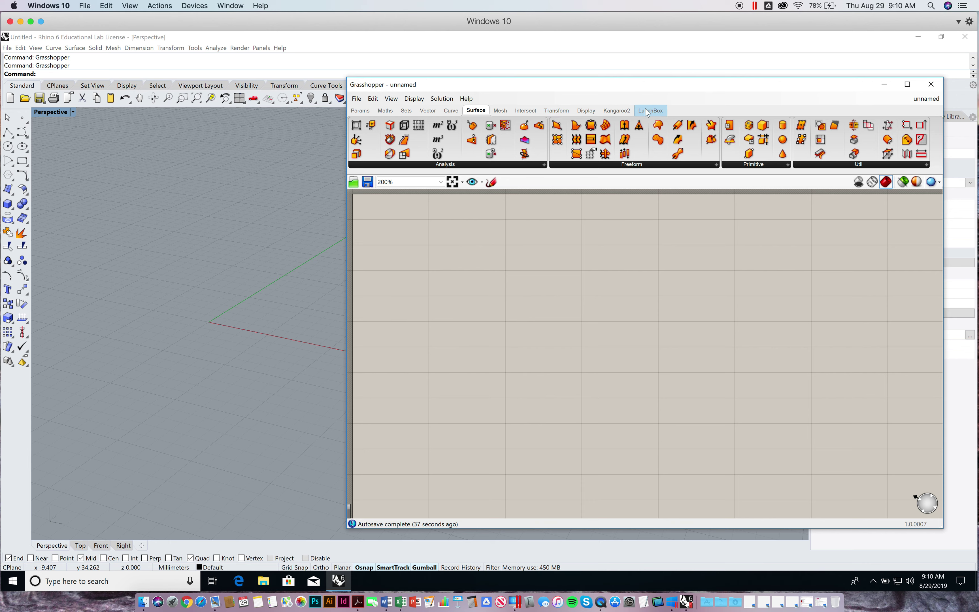
- Look through the component categories Kangaroo2, LunchBox, Transform, Intersect and Mesh
click(624, 111)
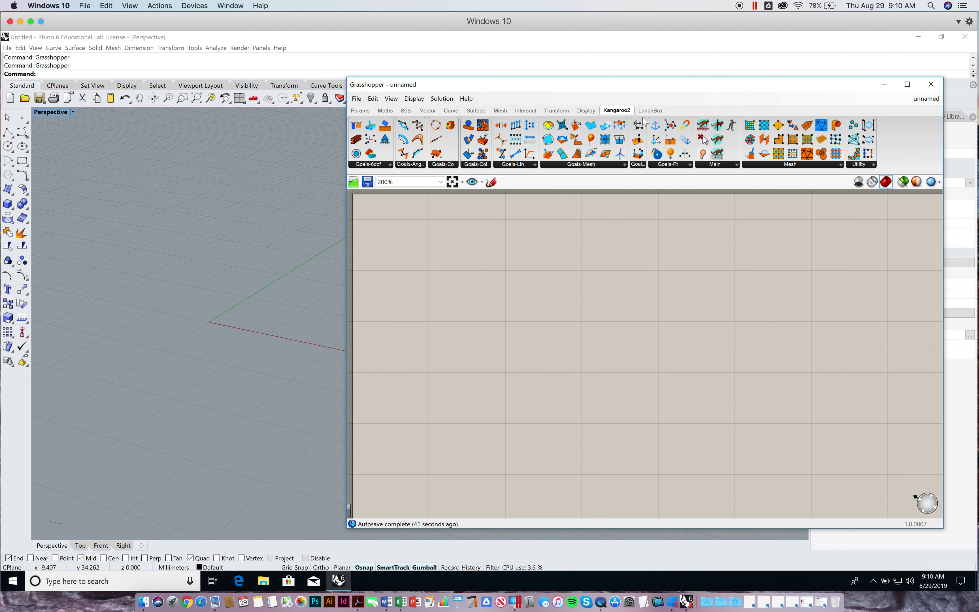
click(647, 113)
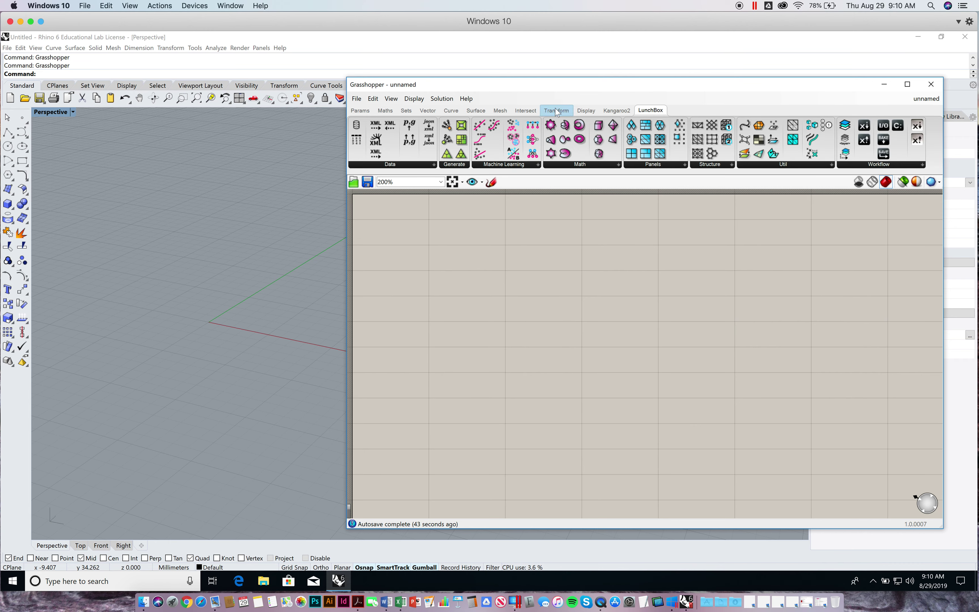
click(617, 111)
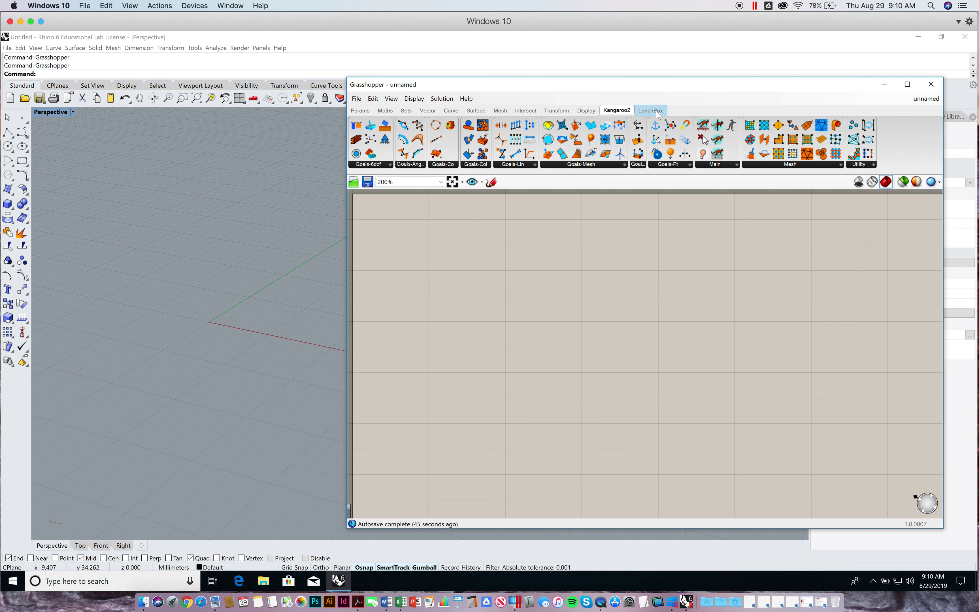
click(649, 111)
click(578, 112)
click(556, 111)
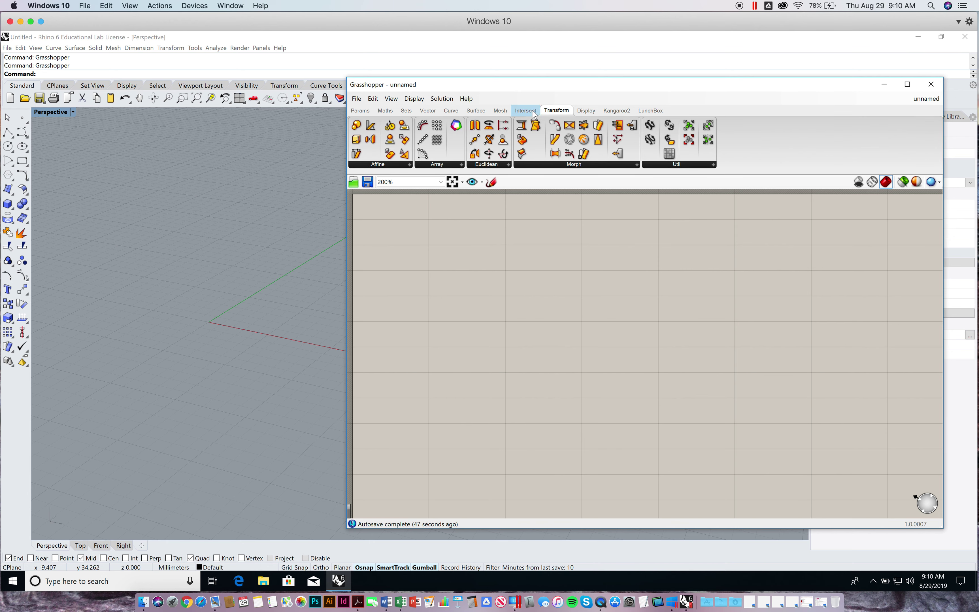
click(526, 111)
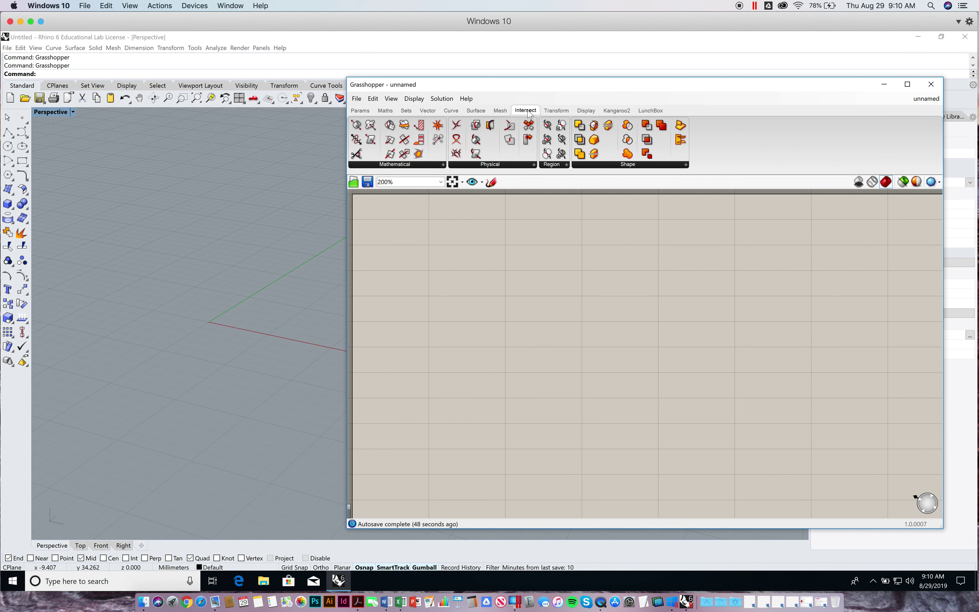
click(500, 115)
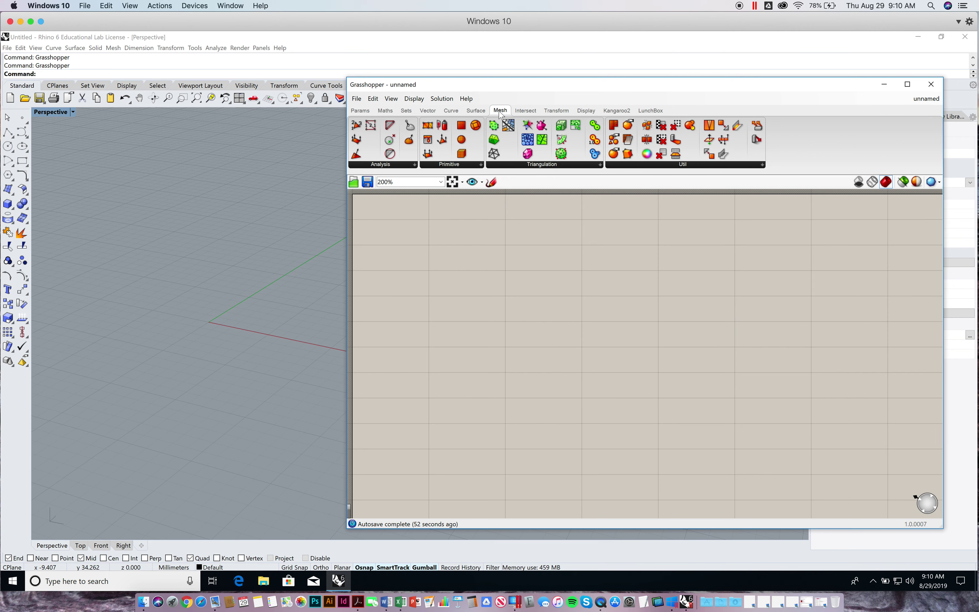
- Place a Center Box component from the Surface primitives on the canvas and shift it slightly to the left
click(479, 112)
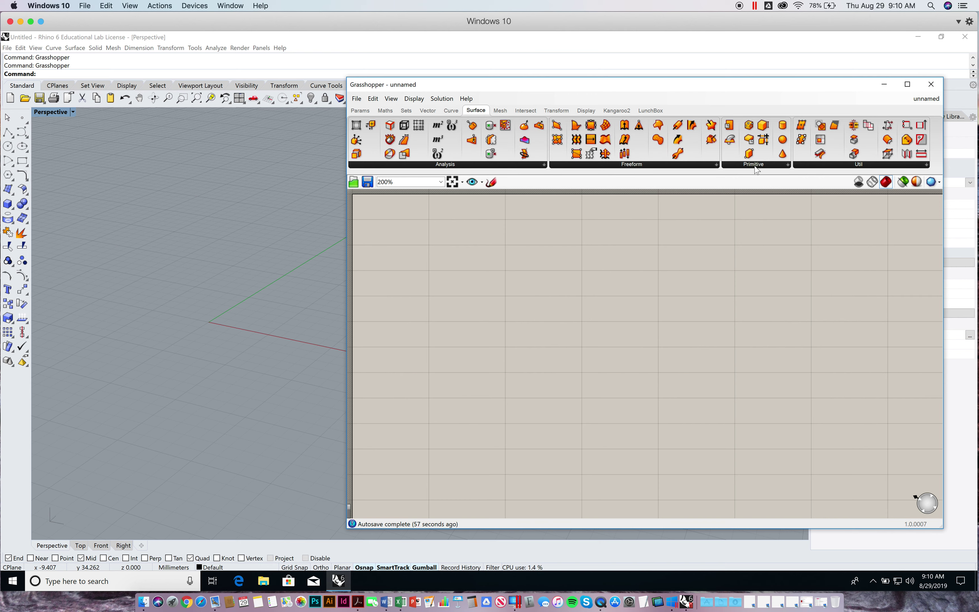
click(757, 166)
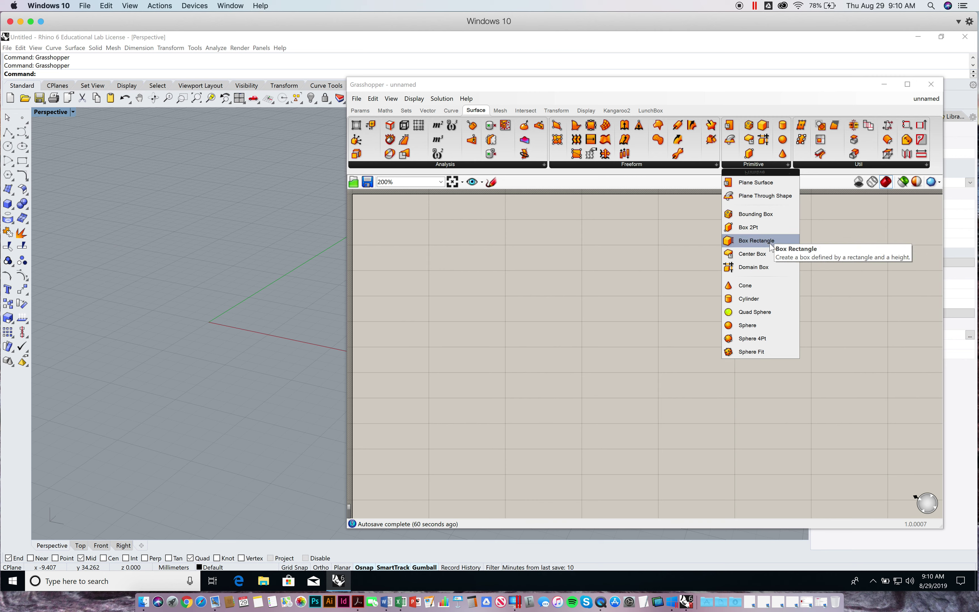
click(767, 258)
click(676, 292)
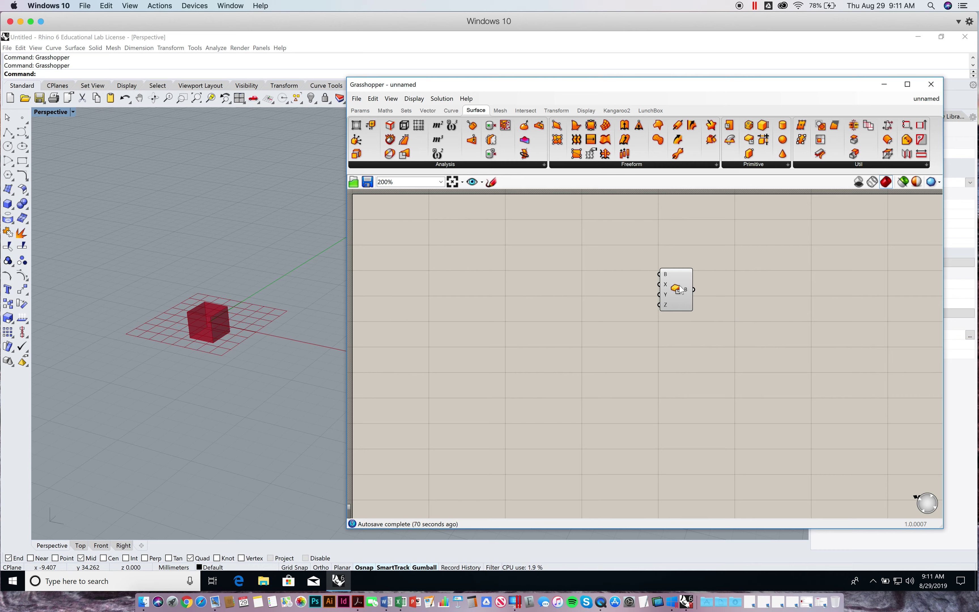
mouse_move(681, 289)
drag(680, 288, 655, 292)
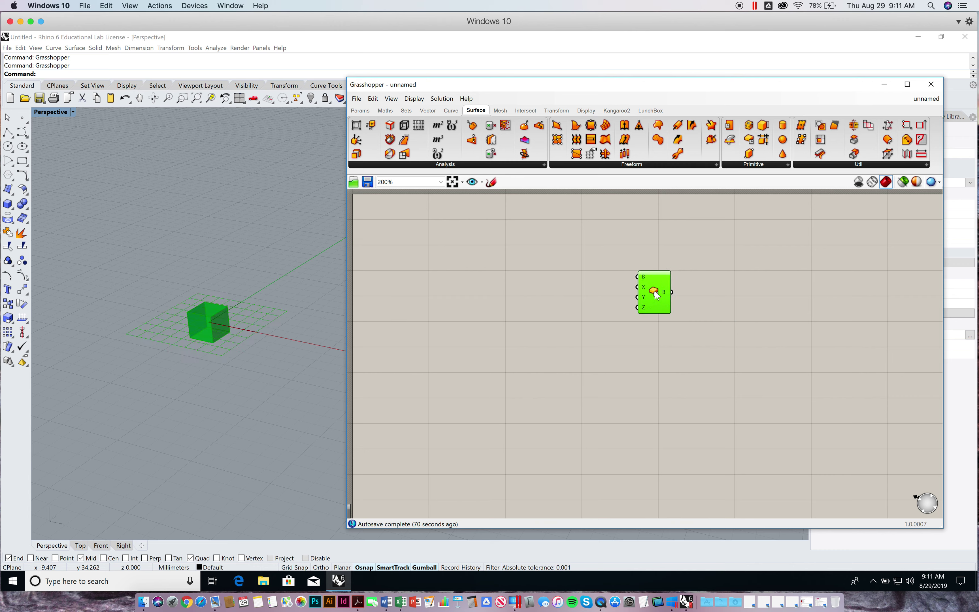
click(645, 335)
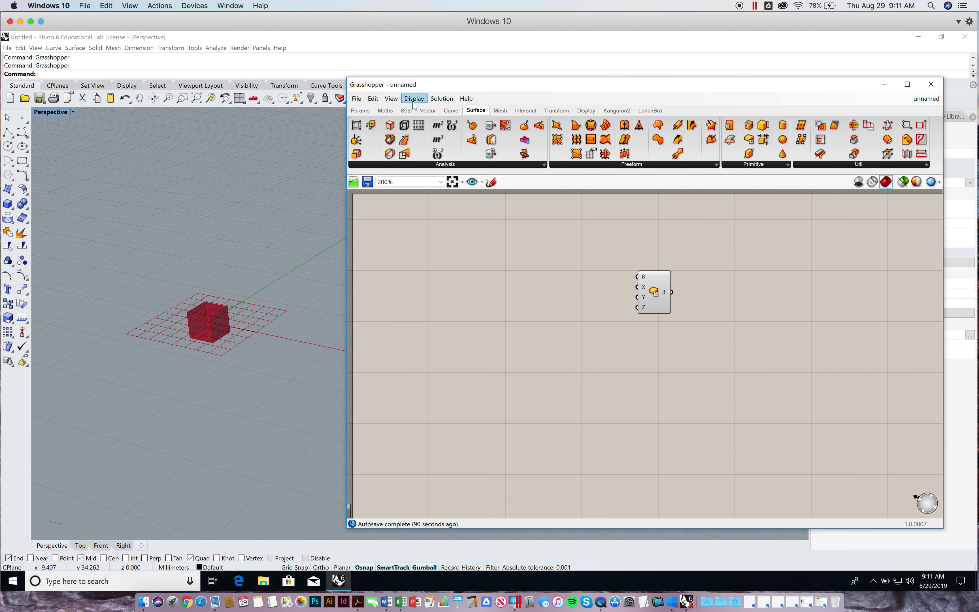
- Turn Draw Full Names on and back off to compare full and abbreviated labels on the Center Box component
click(391, 98)
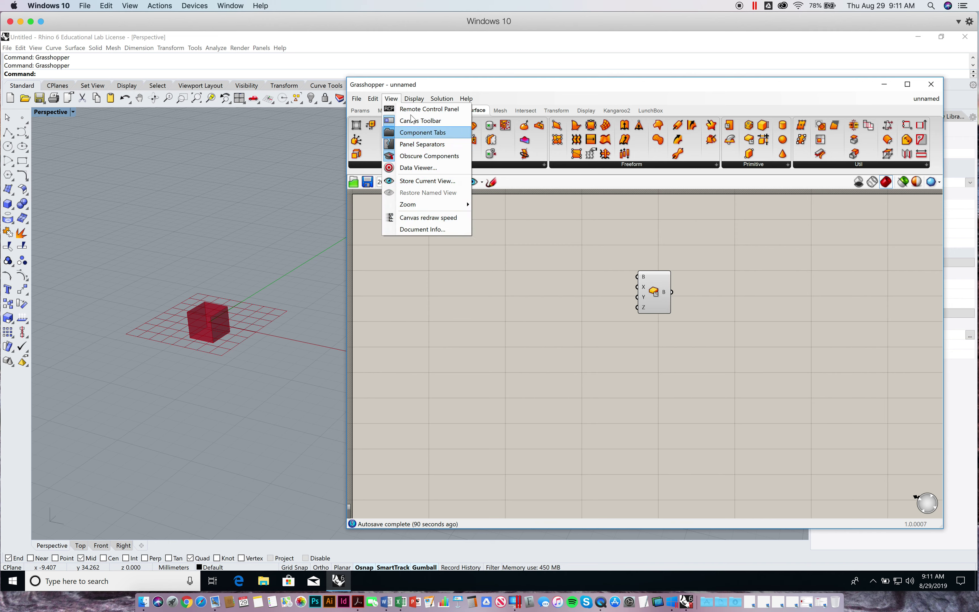
mouse_move(413, 99)
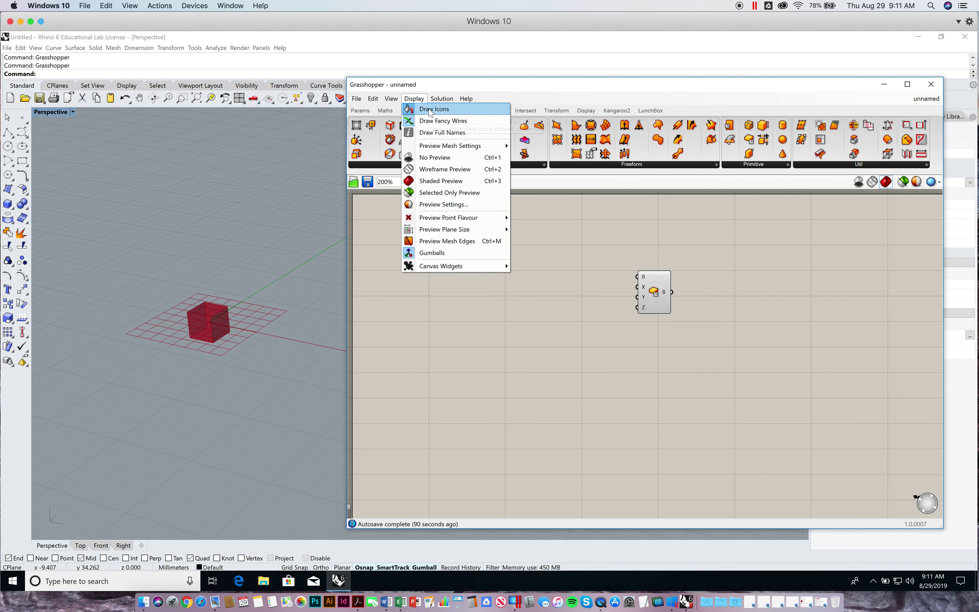
click(432, 134)
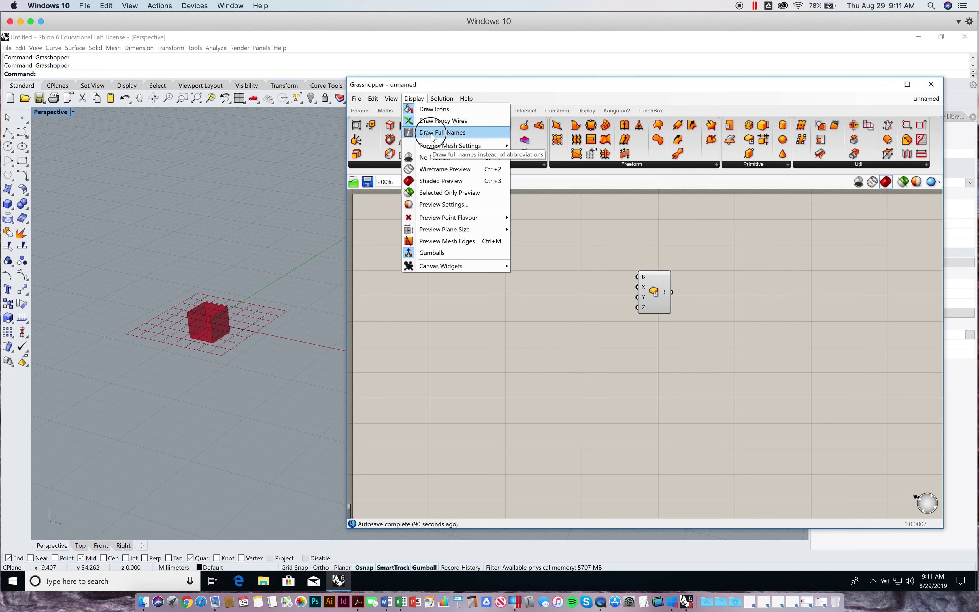
click(424, 99)
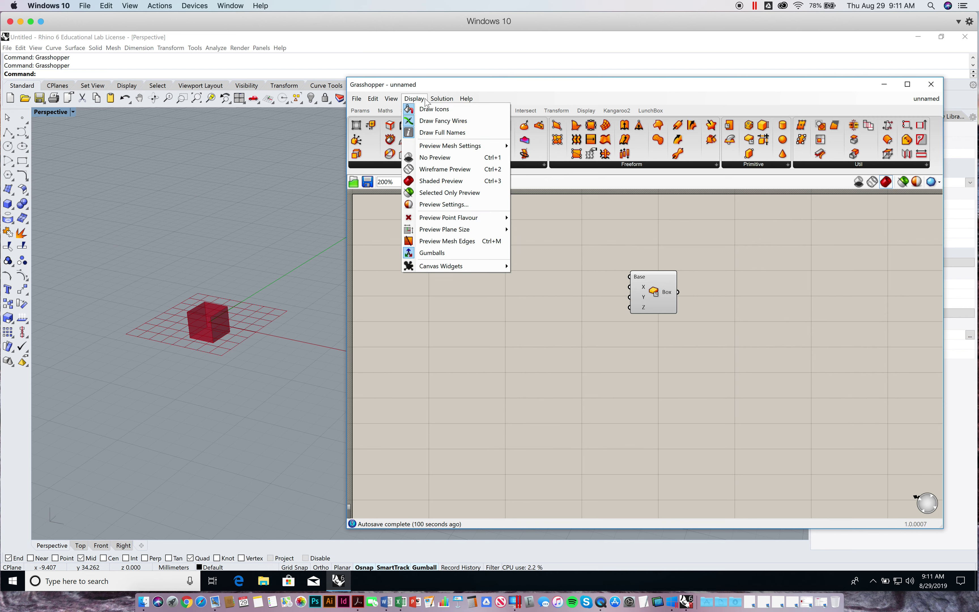
click(431, 133)
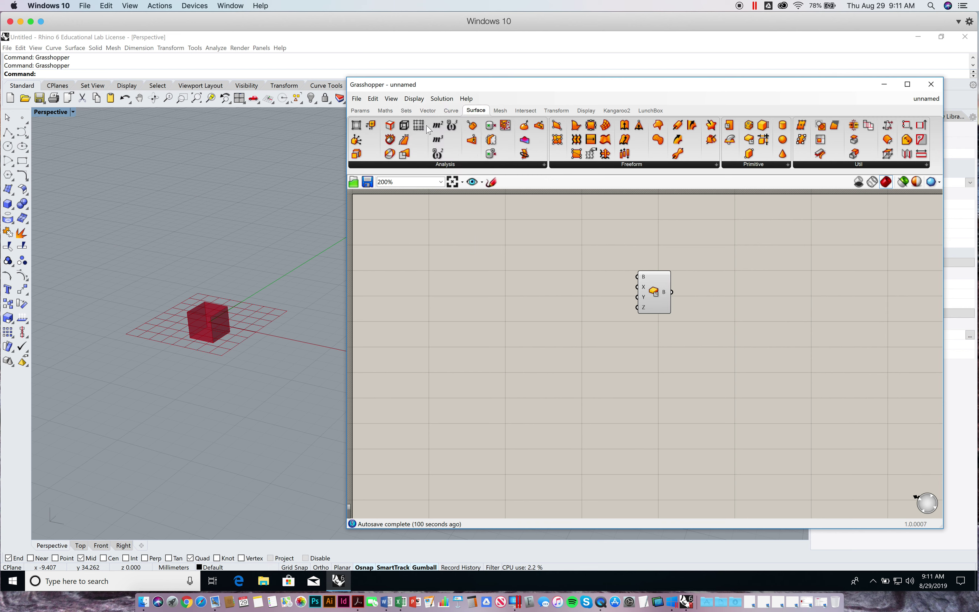
- Turn Draw Icons off and on again to compare the component's text label with its icon
click(414, 99)
click(429, 107)
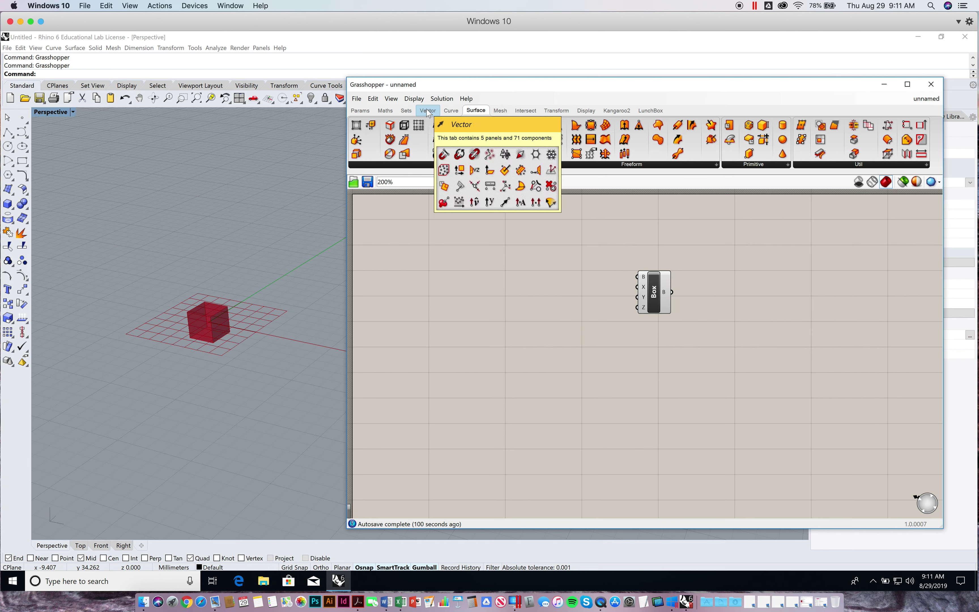
click(414, 99)
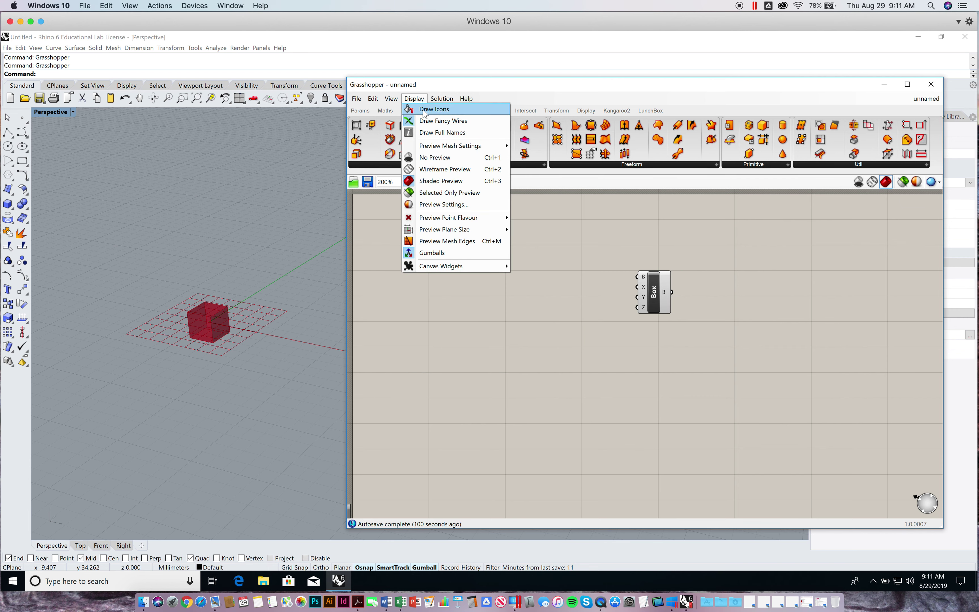
click(682, 308)
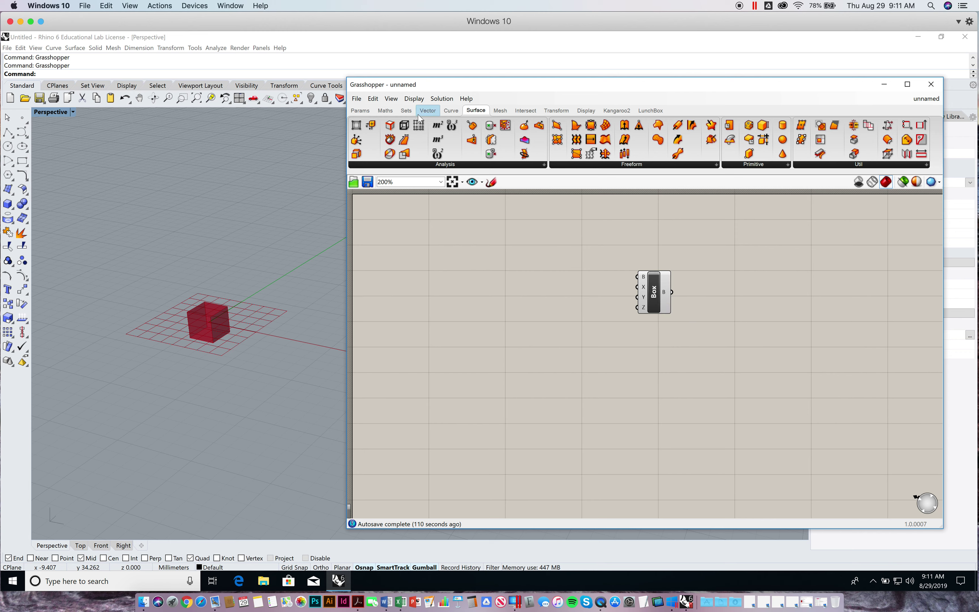
click(437, 99)
click(414, 99)
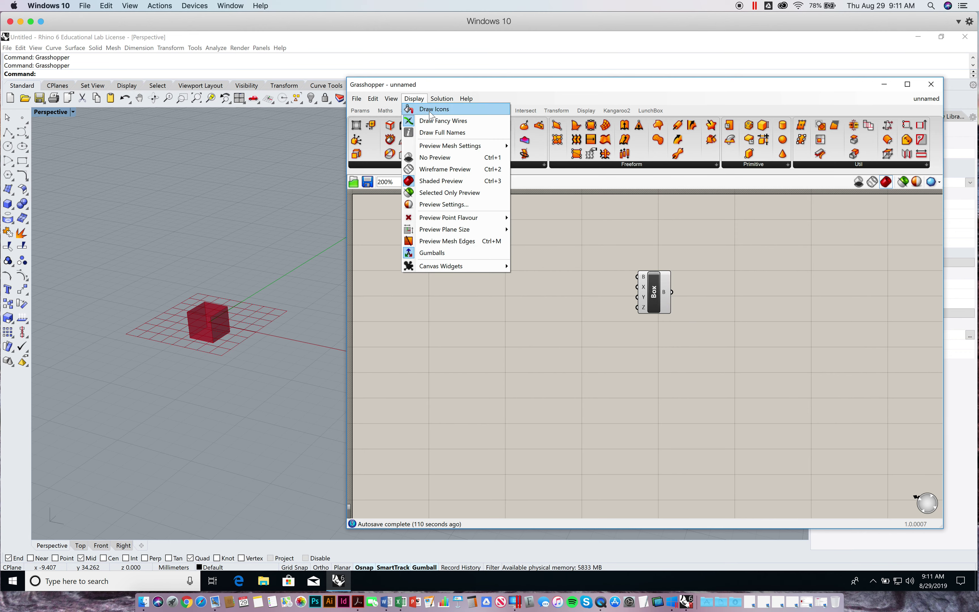
click(437, 109)
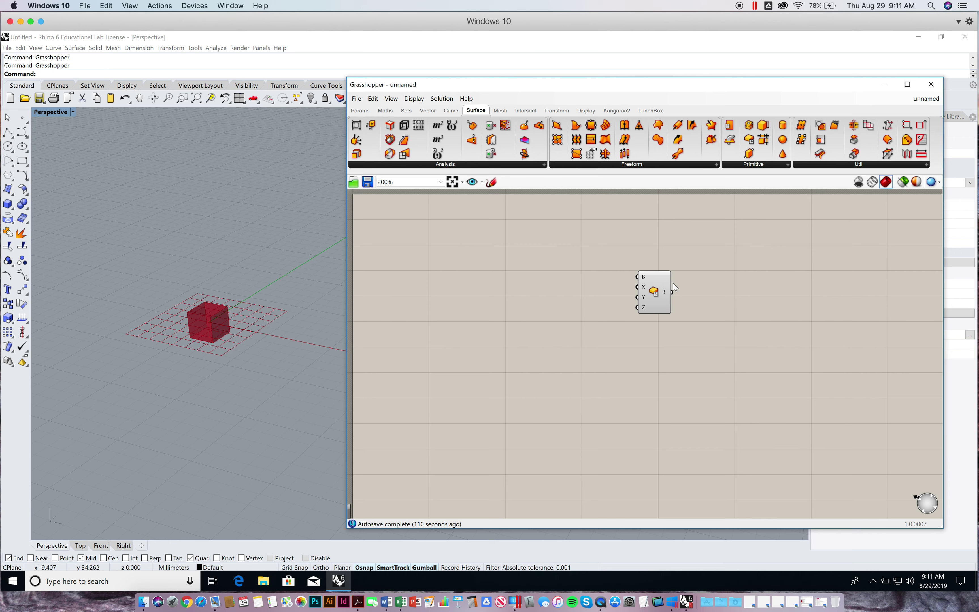
- Move the Center Box component slightly up and to the left on the canvas and inspect its input descriptions
drag(665, 286, 655, 283)
click(692, 263)
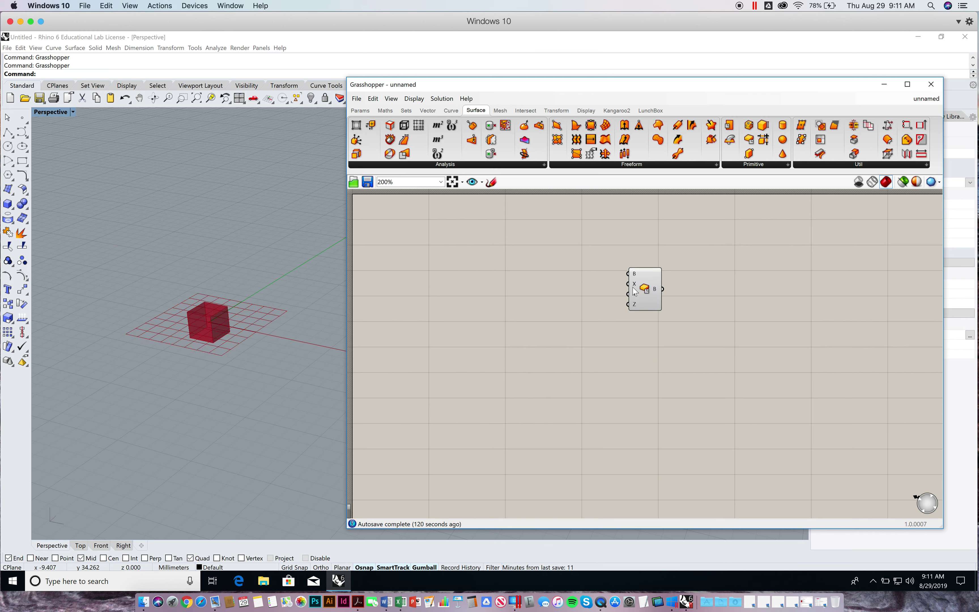
drag(633, 287, 630, 277)
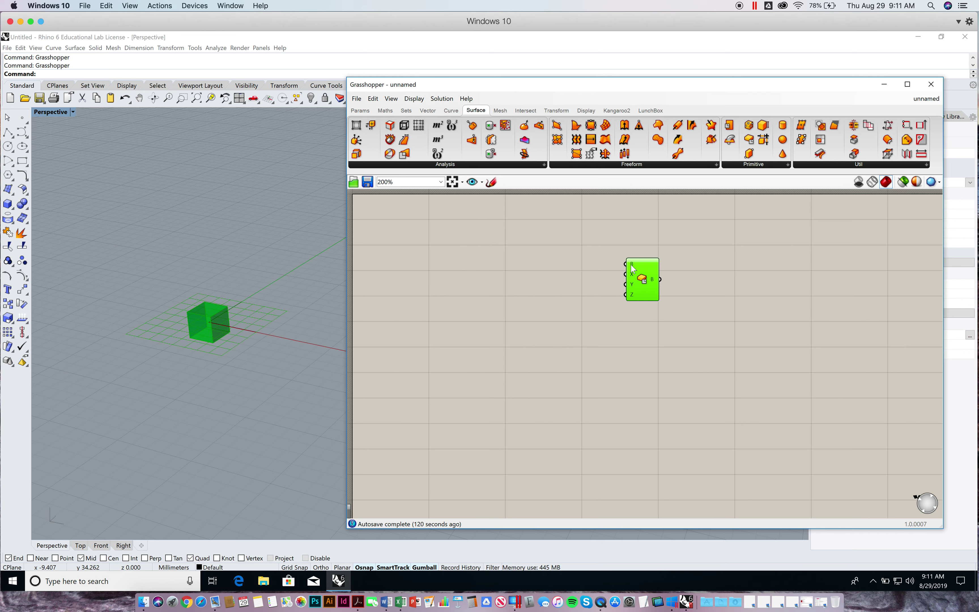
mouse_move(633, 266)
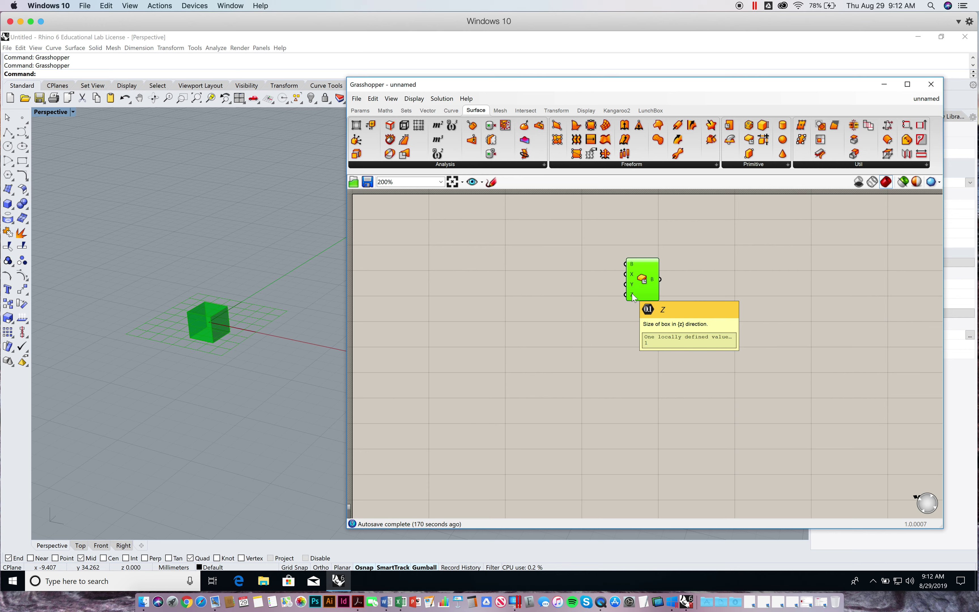
click(591, 276)
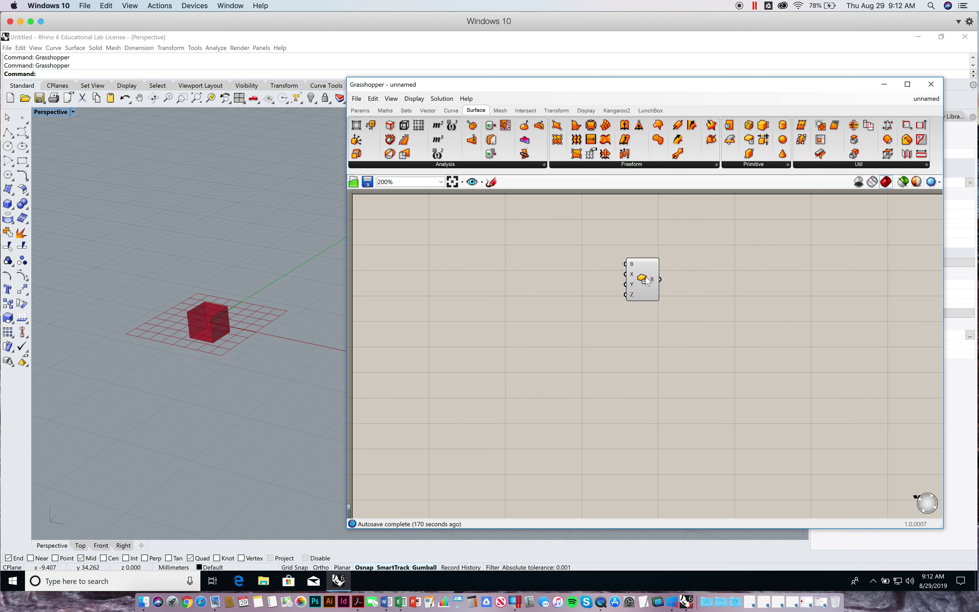
mouse_move(248, 286)
right_down()
mouse_move(251, 296)
mouse_move(232, 297)
mouse_move(250, 283)
right_up()
drag(640, 277, 626, 266)
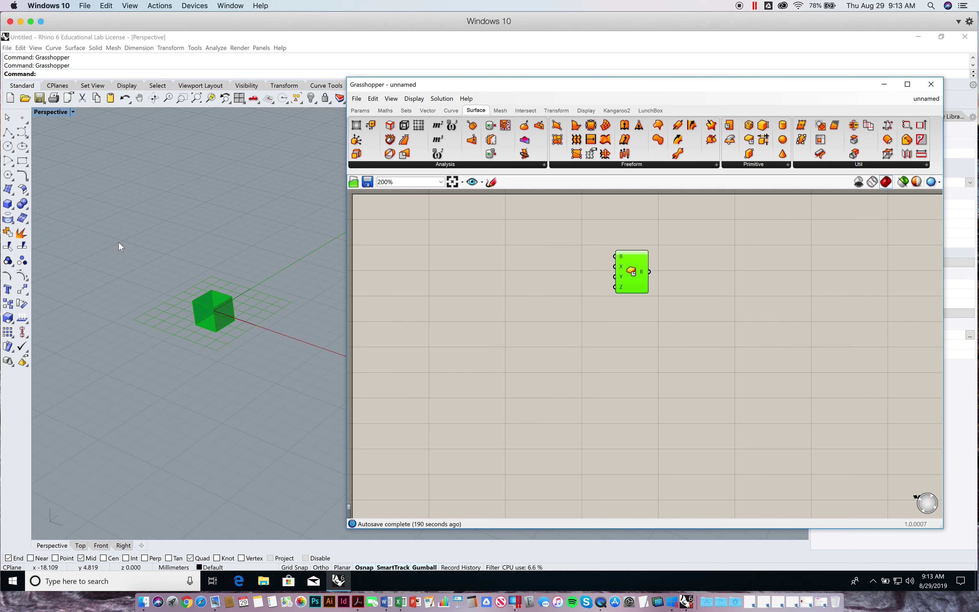
click(601, 263)
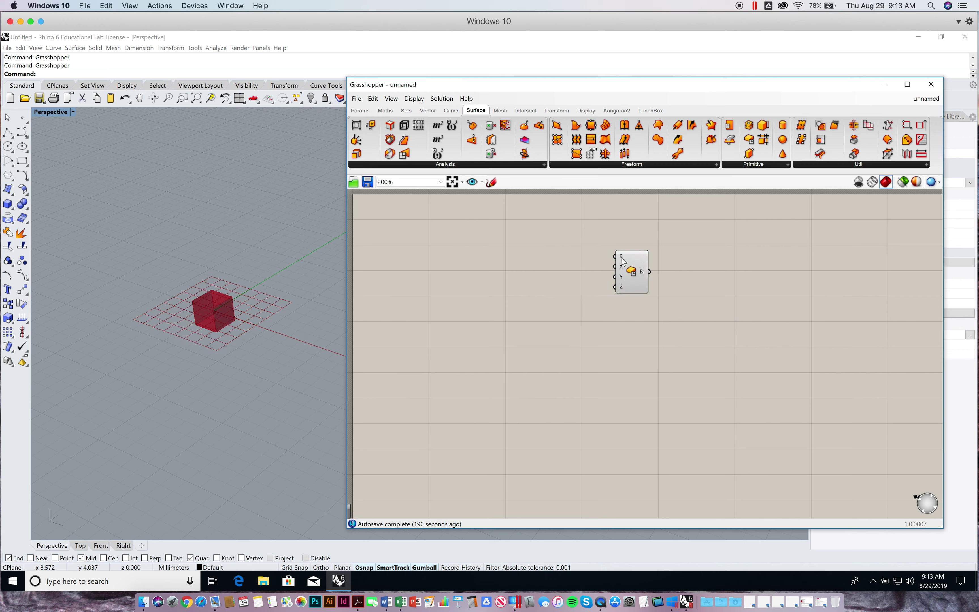
mouse_move(622, 261)
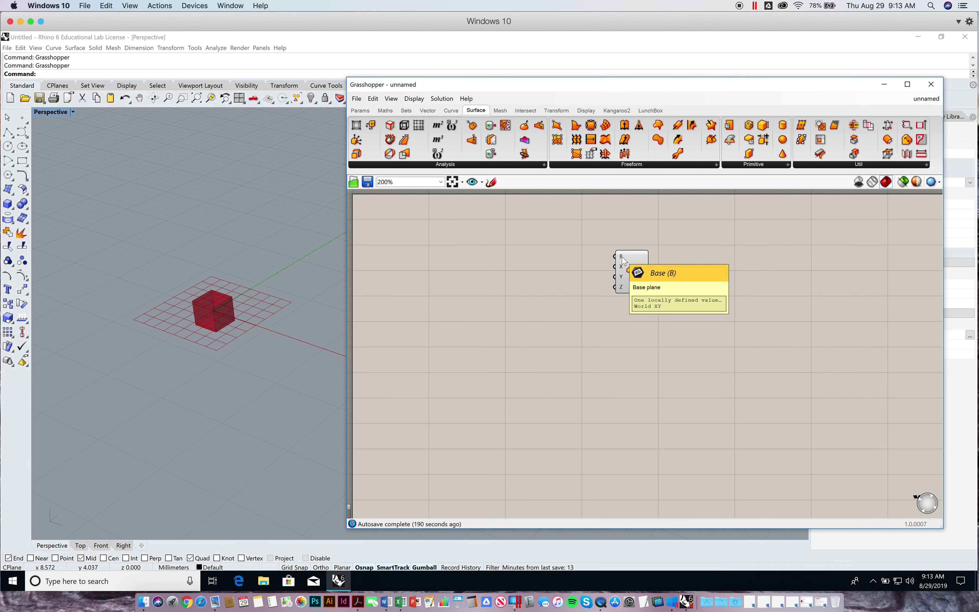
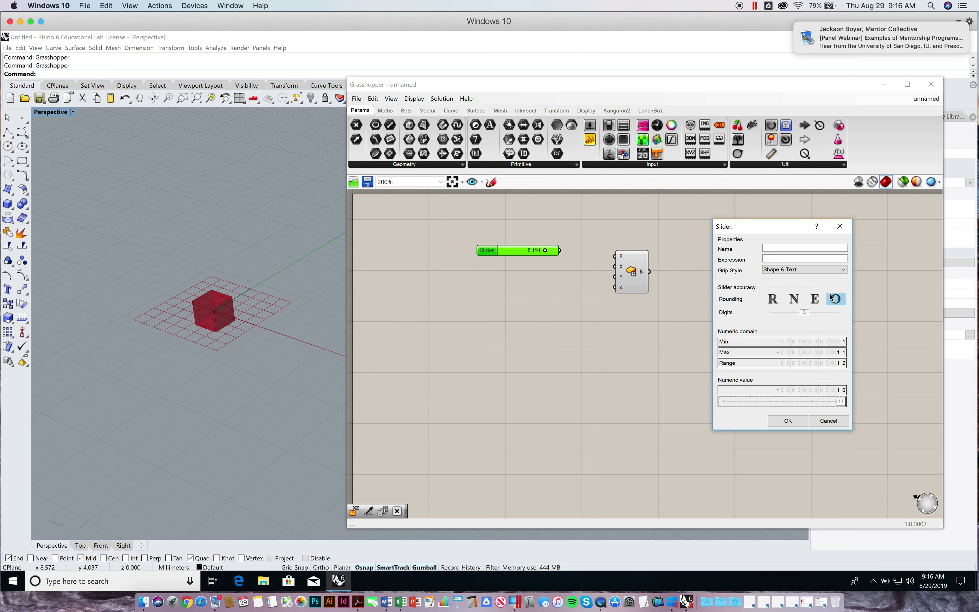
- Set the number slider's rounding to R for decimal values and accept the slider settings
click(794, 300)
click(771, 299)
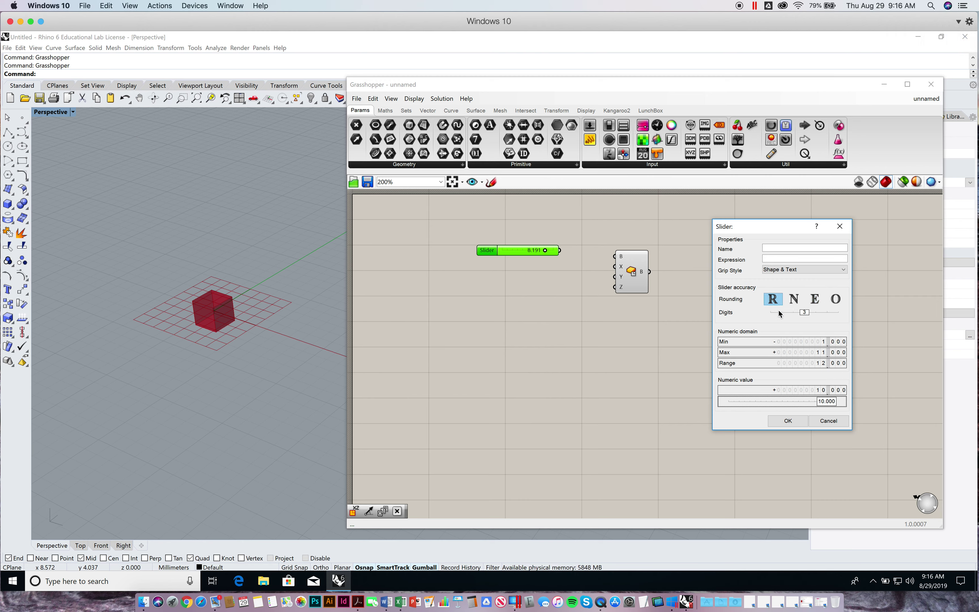
click(790, 420)
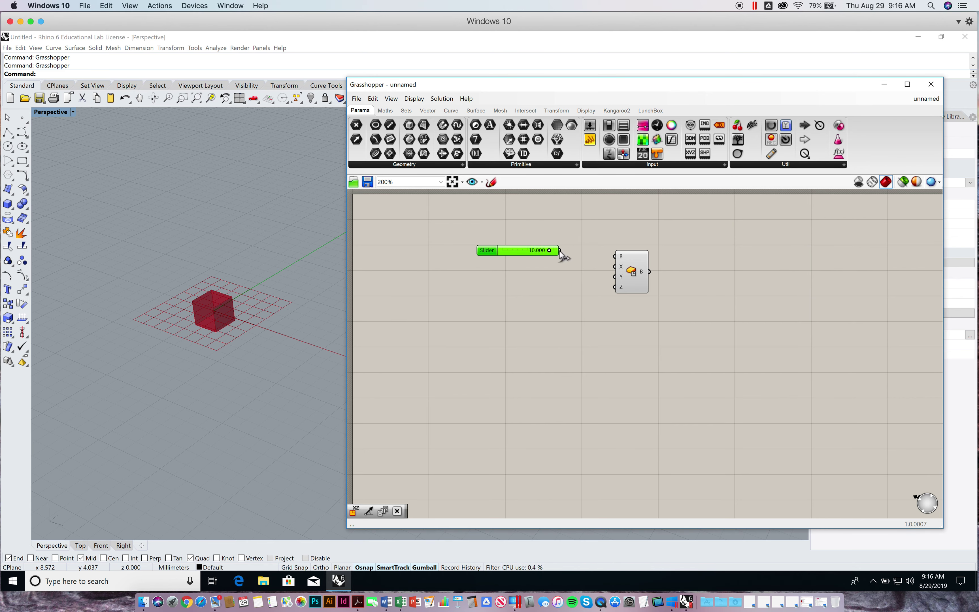
- Move the slider further left of the Center Box and connect its output to the X, Y and Z inputs
drag(487, 250, 459, 246)
drag(533, 246, 614, 267)
drag(453, 250, 453, 263)
drag(532, 259, 610, 288)
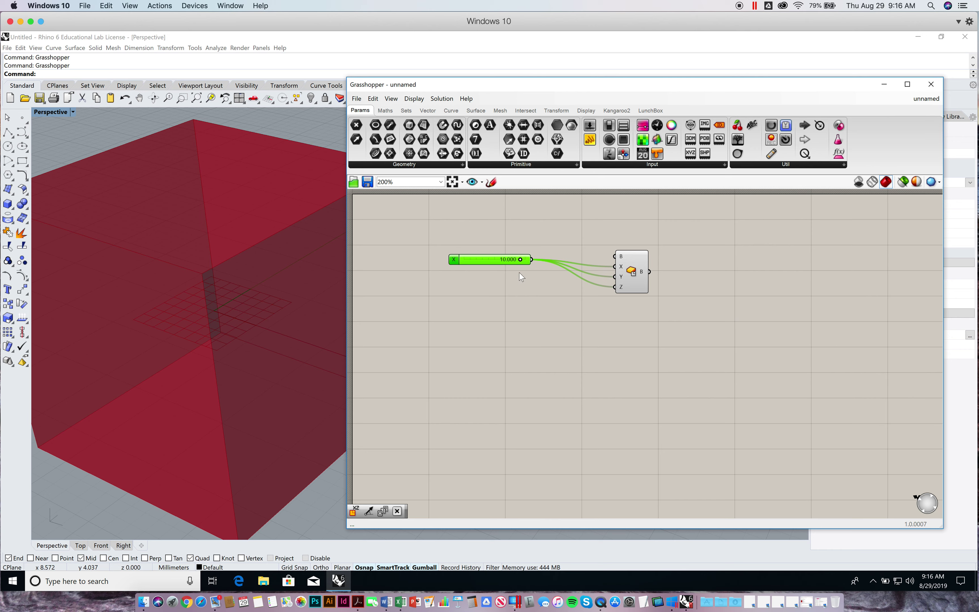
- Lower the slider value to 4.900 to resize the box and nudge the slider slightly upward
drag(521, 261, 496, 260)
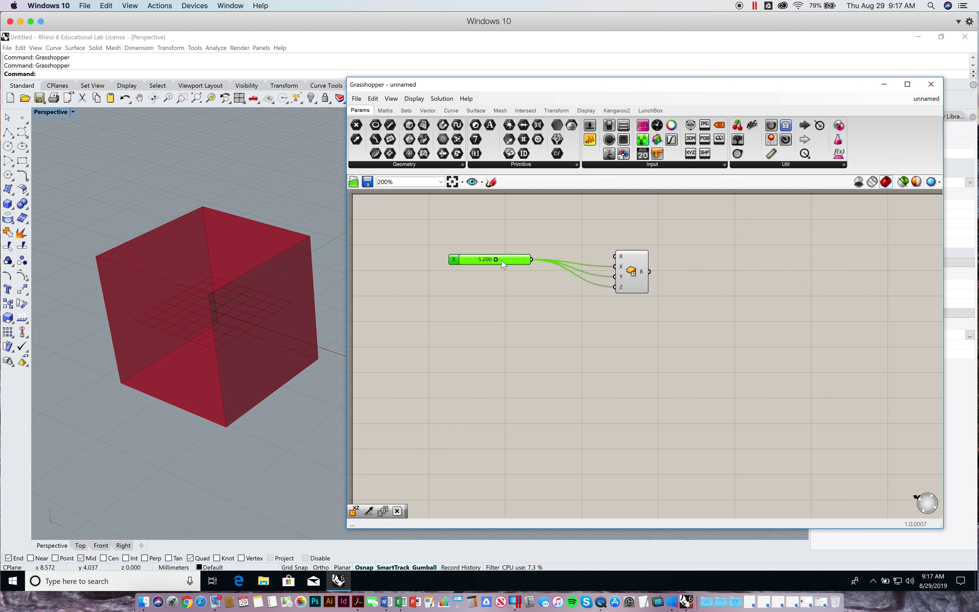
mouse_move(495, 260)
mouse_down()
mouse_move(503, 261)
mouse_move(495, 260)
mouse_up()
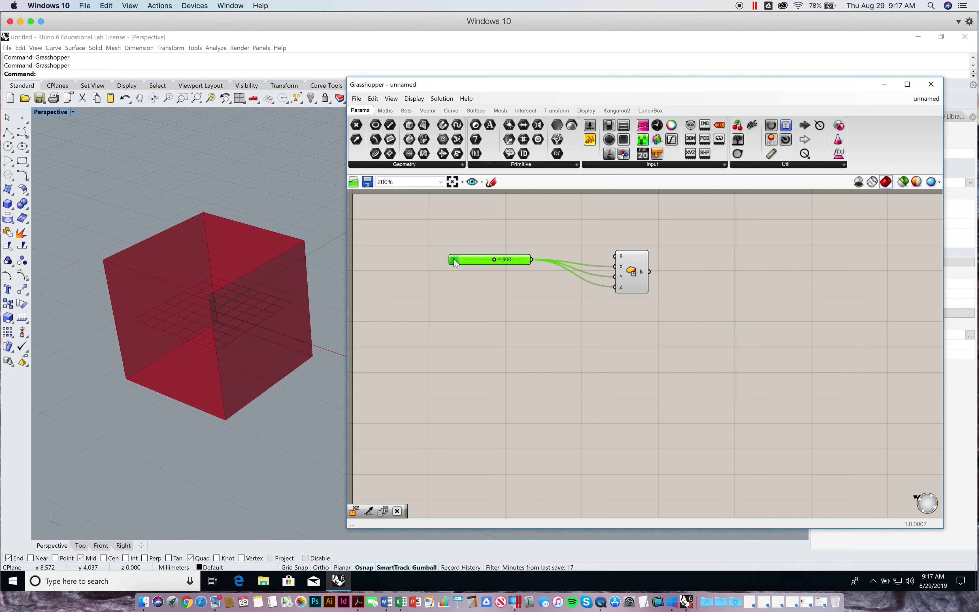
drag(454, 257, 454, 250)
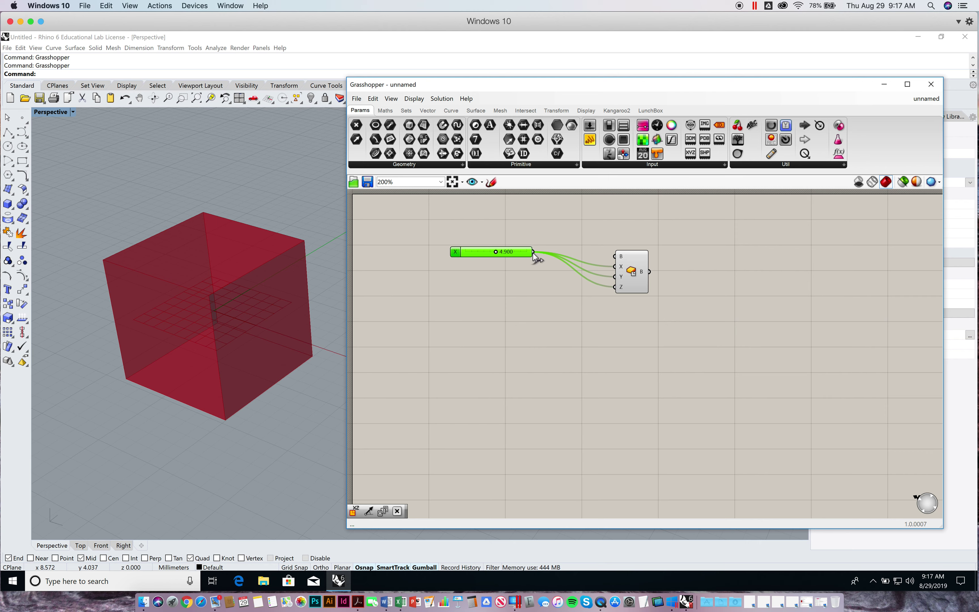
- Add two number sliders below the X slider and connect one to the Center Box's Y input and the other to Z
drag(532, 254, 613, 268)
drag(590, 129, 458, 272)
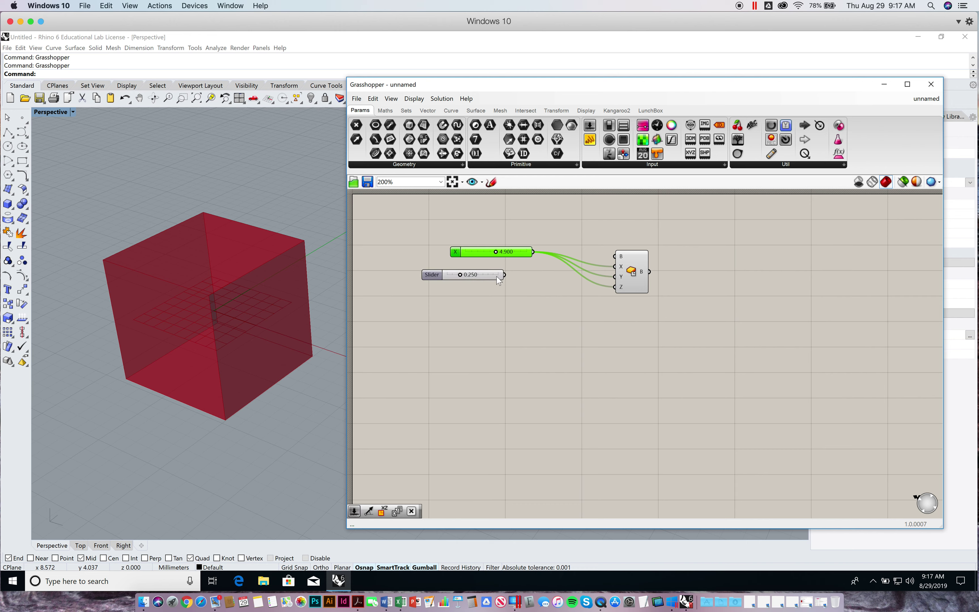
drag(590, 129, 614, 276)
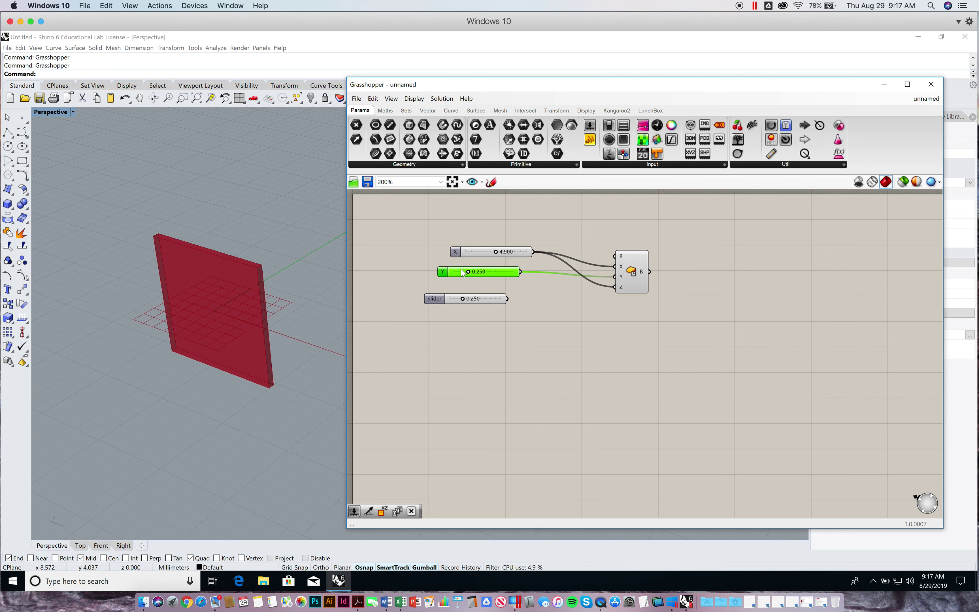
drag(444, 272, 464, 290)
click(444, 298)
drag(527, 290, 614, 287)
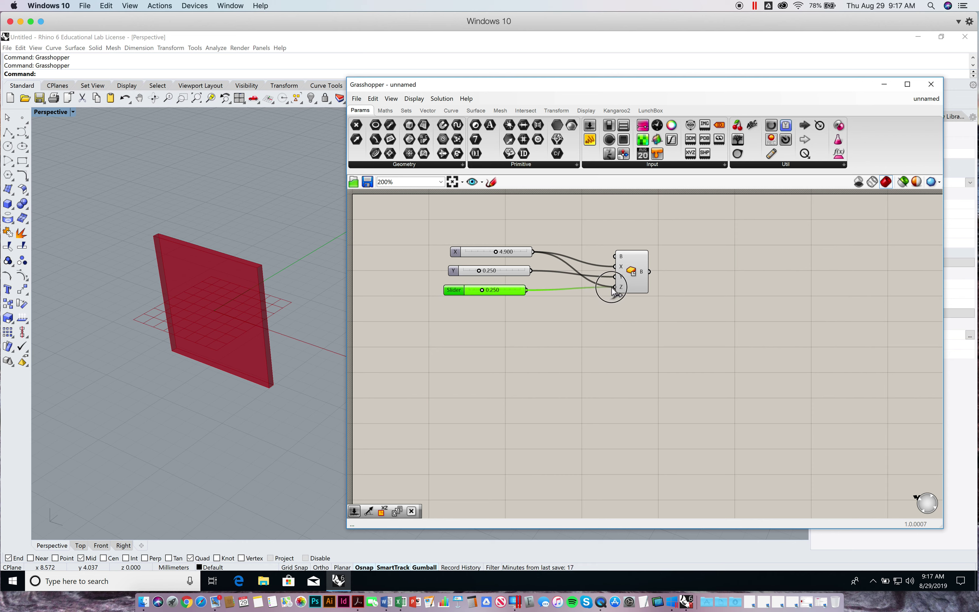
- Set the Y slider's maximum to 10 and accept the slider settings
double_click(452, 273)
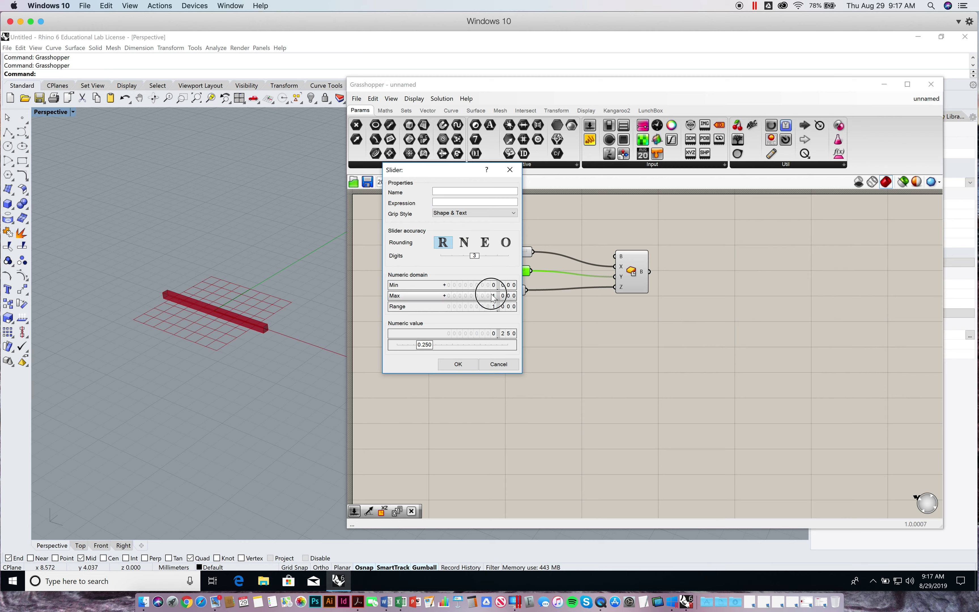
double_click(492, 297)
text(10)
key(Return)
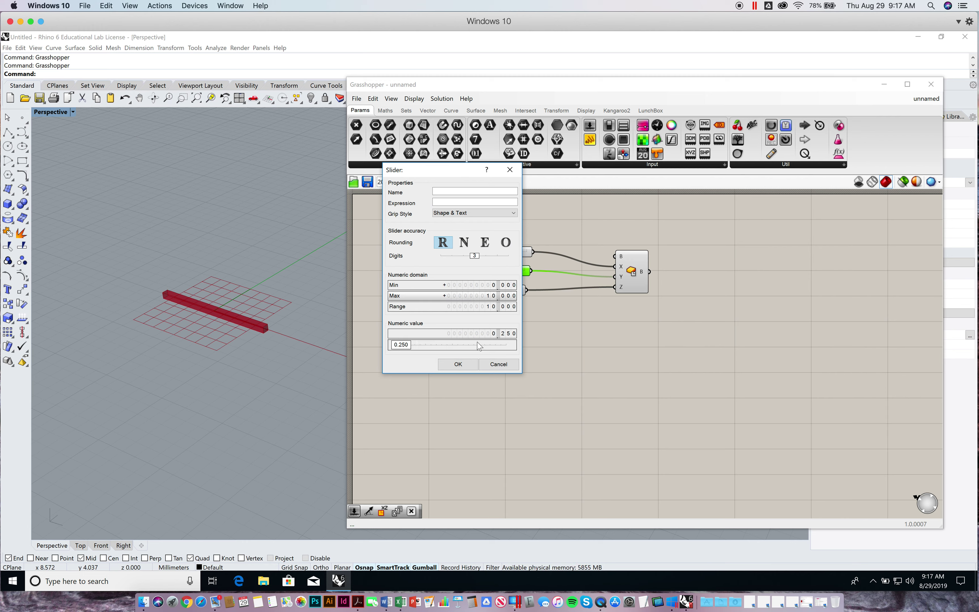
click(461, 363)
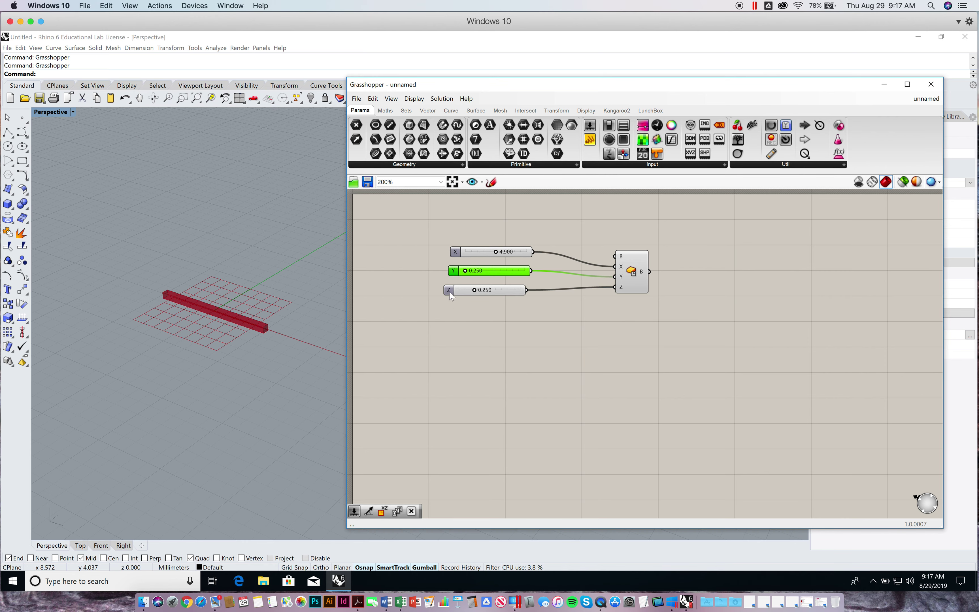
- Set the Z slider's maximum to 10 and adjust the sliders to X 4.800, Y 3.500 and Z 4.333
double_click(448, 291)
double_click(483, 319)
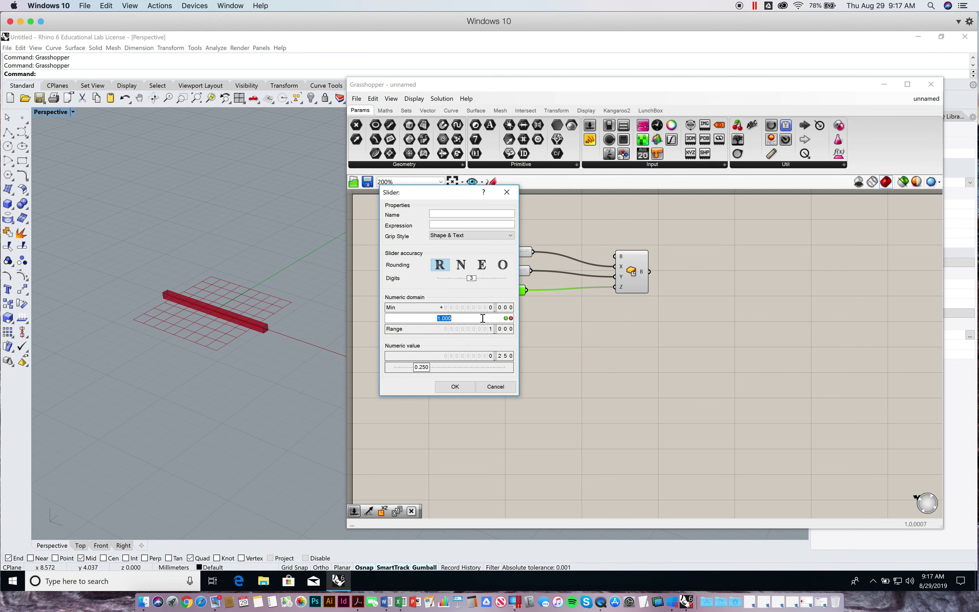
text(10)
key(Return)
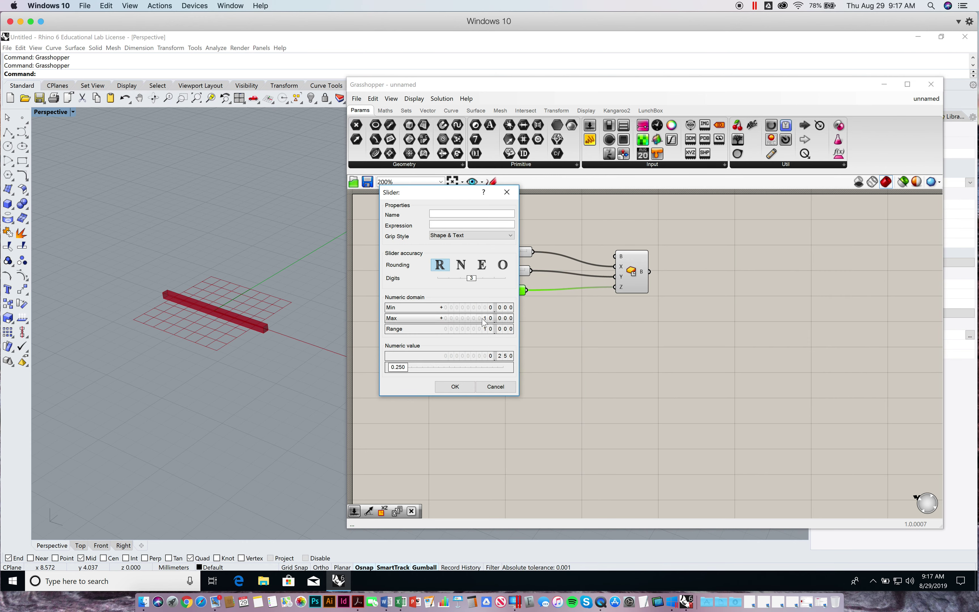
click(459, 387)
drag(460, 290, 498, 252)
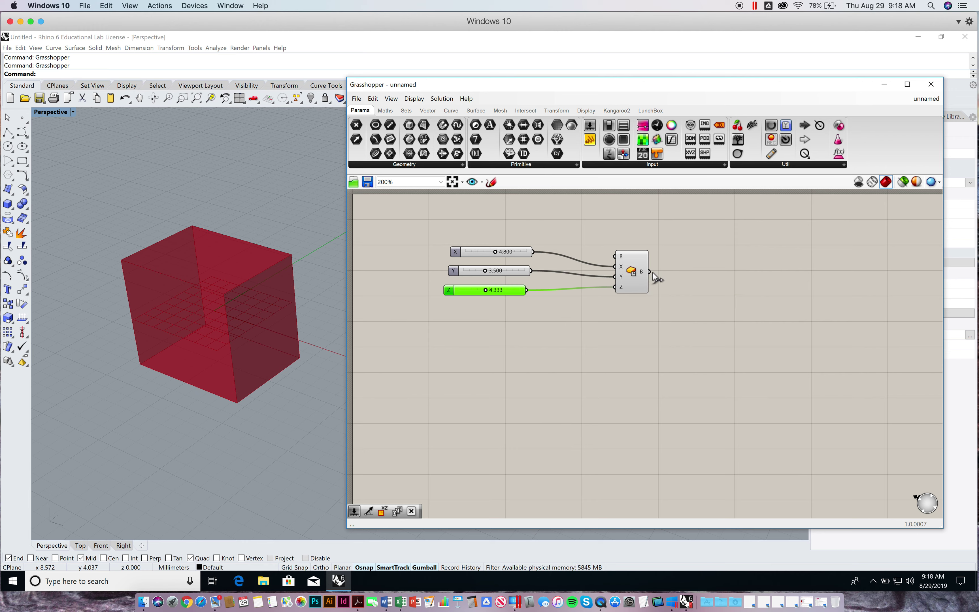
- Move the Center Box slightly left and space the X, Y and Z sliders further apart vertically
drag(651, 272, 778, 227)
click(717, 254)
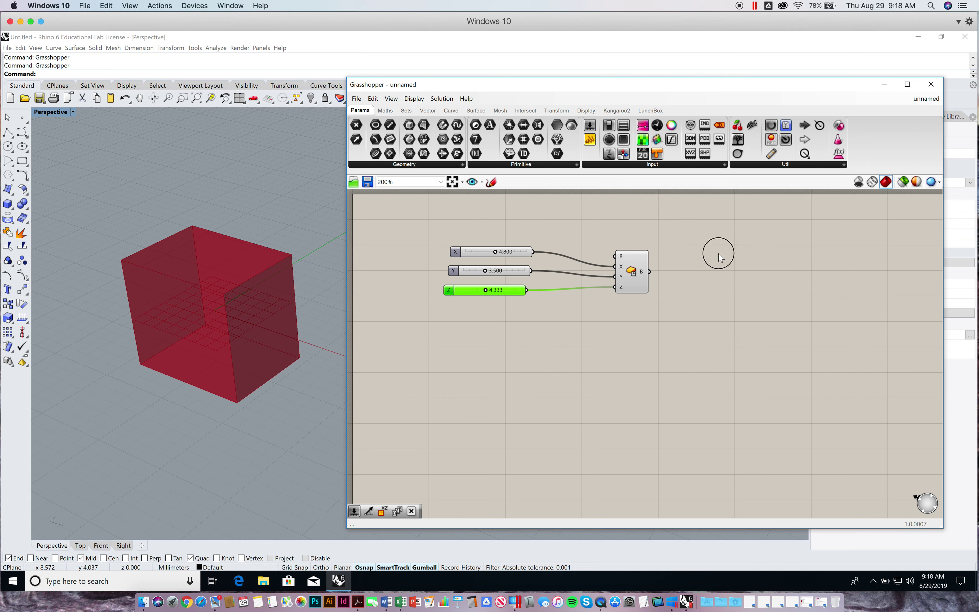
click(627, 280)
drag(628, 283, 618, 278)
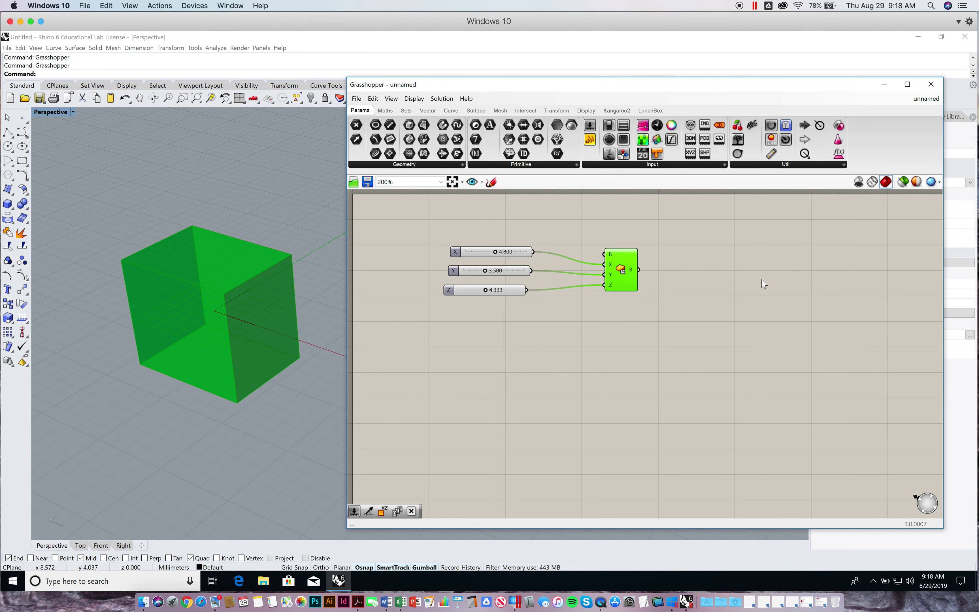
drag(458, 294, 463, 309)
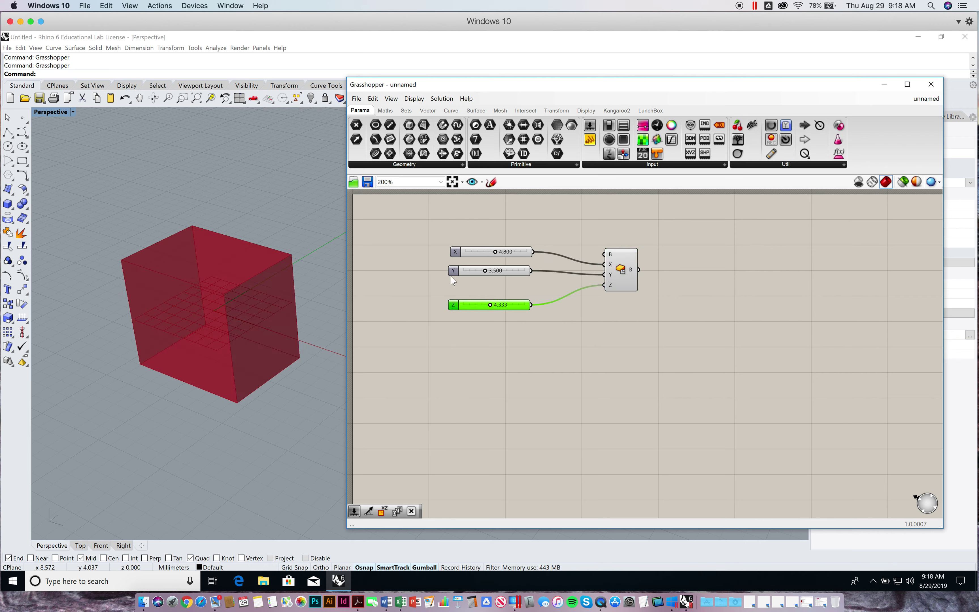
drag(452, 272, 450, 250)
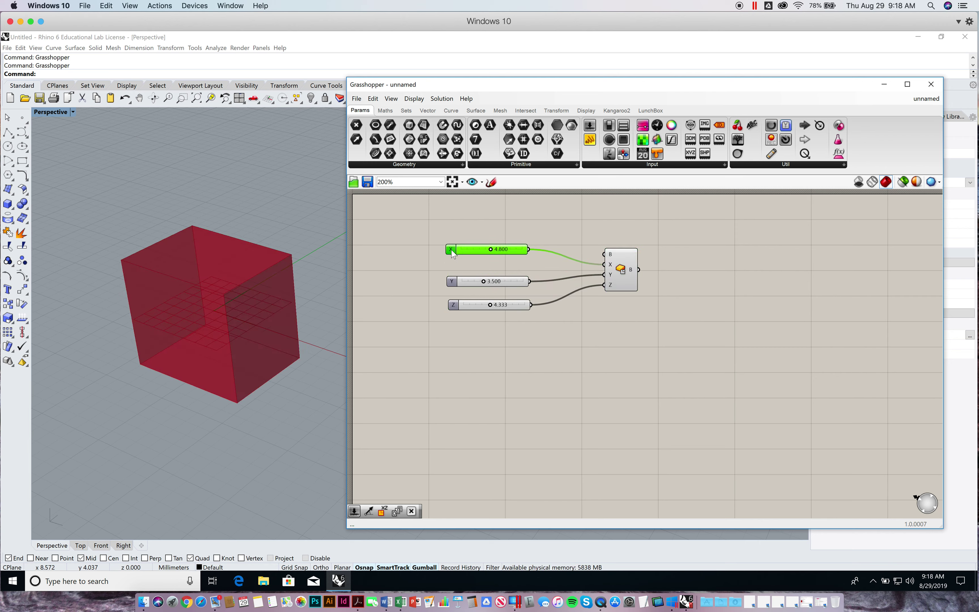
- Make room between the sliders and the Center Box and place an Addition component above the wires
click(387, 111)
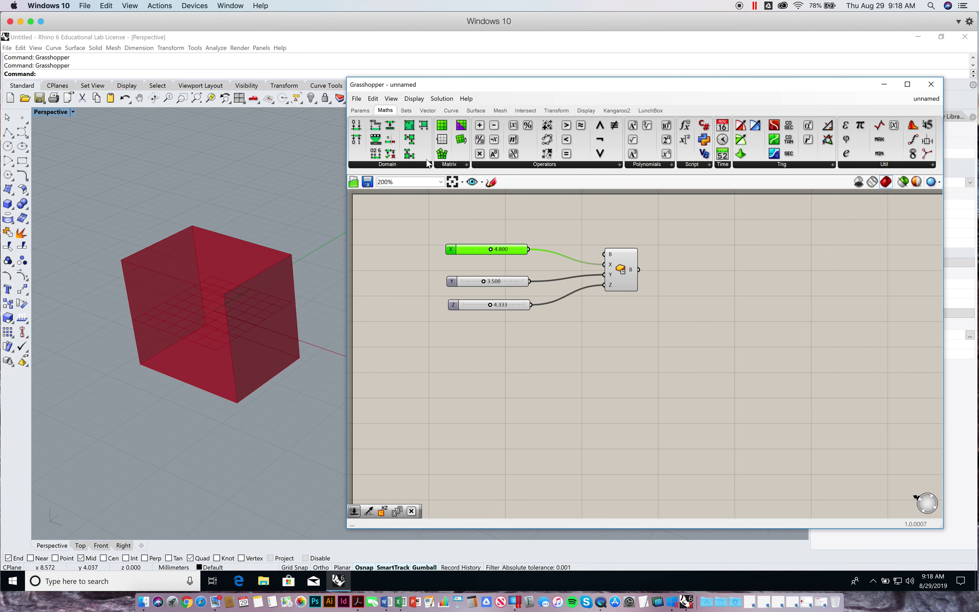
click(542, 165)
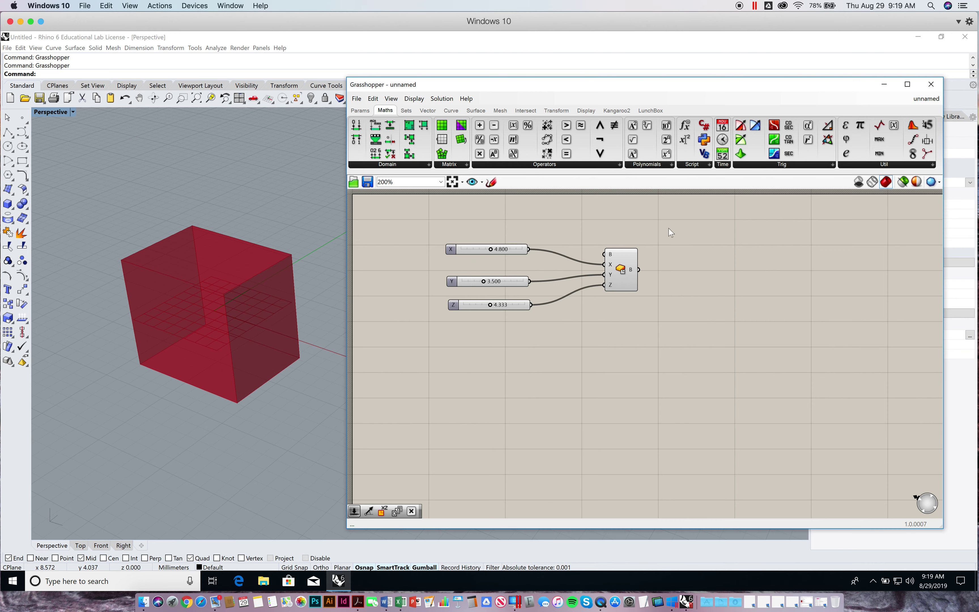
drag(622, 270, 686, 265)
drag(452, 248, 455, 235)
drag(456, 280, 467, 267)
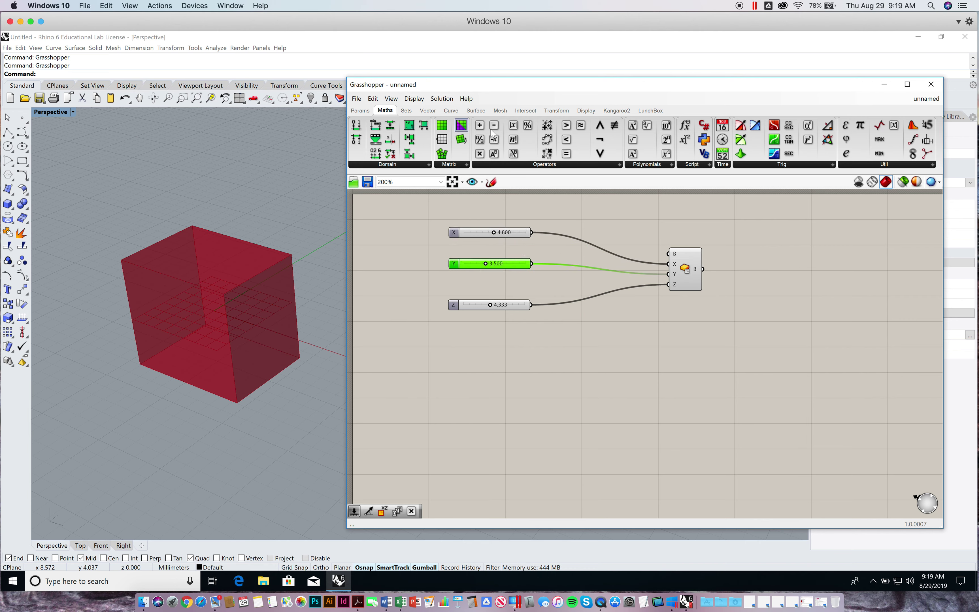
click(481, 125)
drag(483, 127, 618, 222)
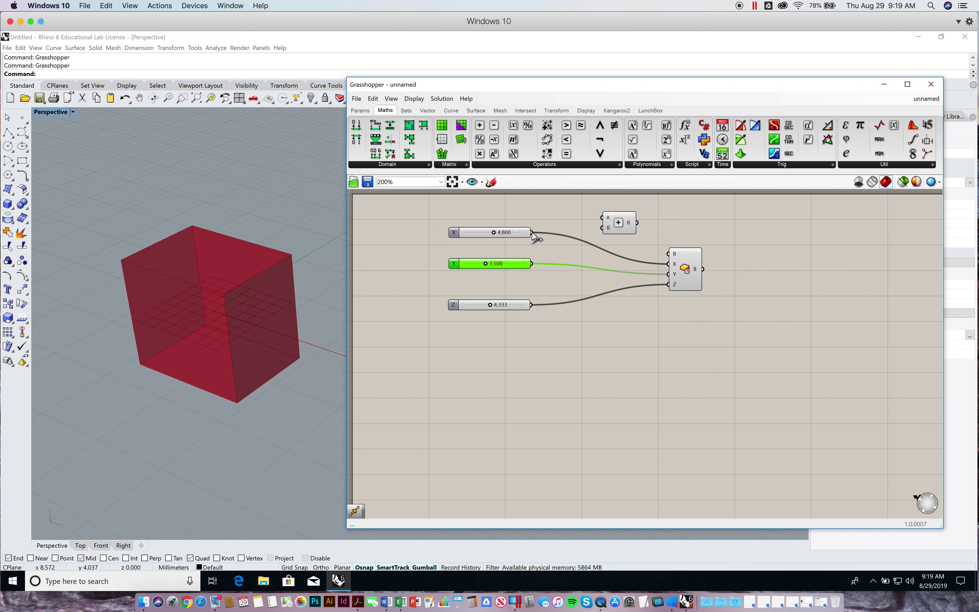
- Connect the X and Y sliders to the Addition's A and B inputs and its result to the Center Box's Y, spacing the components out
drag(531, 232, 600, 221)
drag(532, 263, 668, 275)
drag(603, 236, 581, 273)
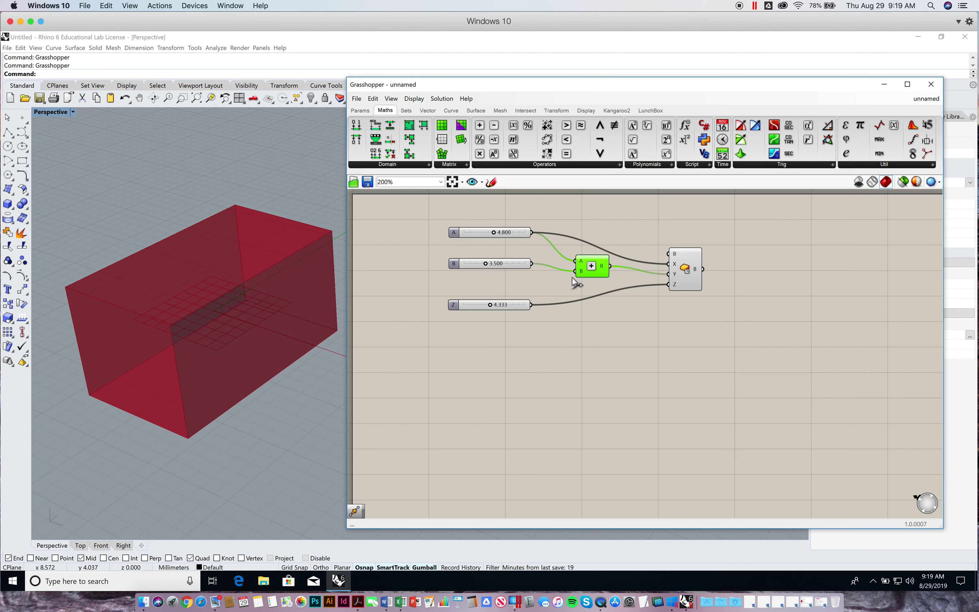
drag(456, 309, 452, 318)
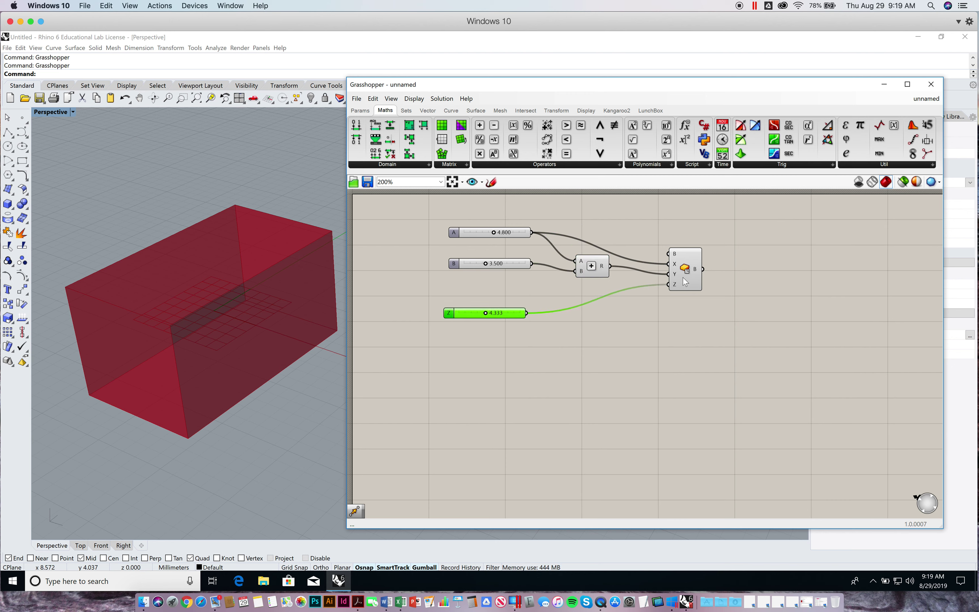
drag(682, 277, 703, 275)
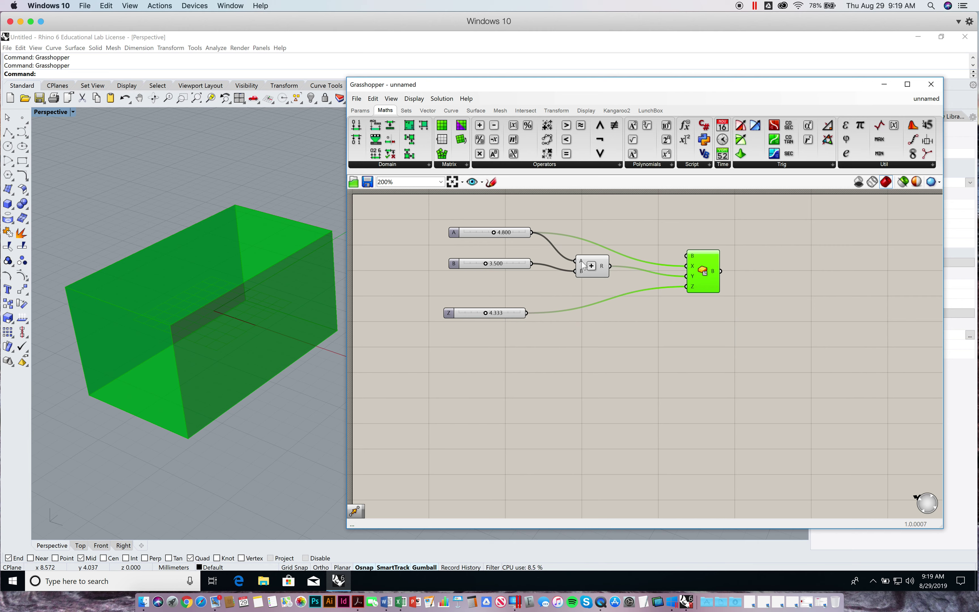
- Inspect the Addition's result, and set slider A to 5.000 and the slider feeding its B input to 4.750
mouse_move(582, 275)
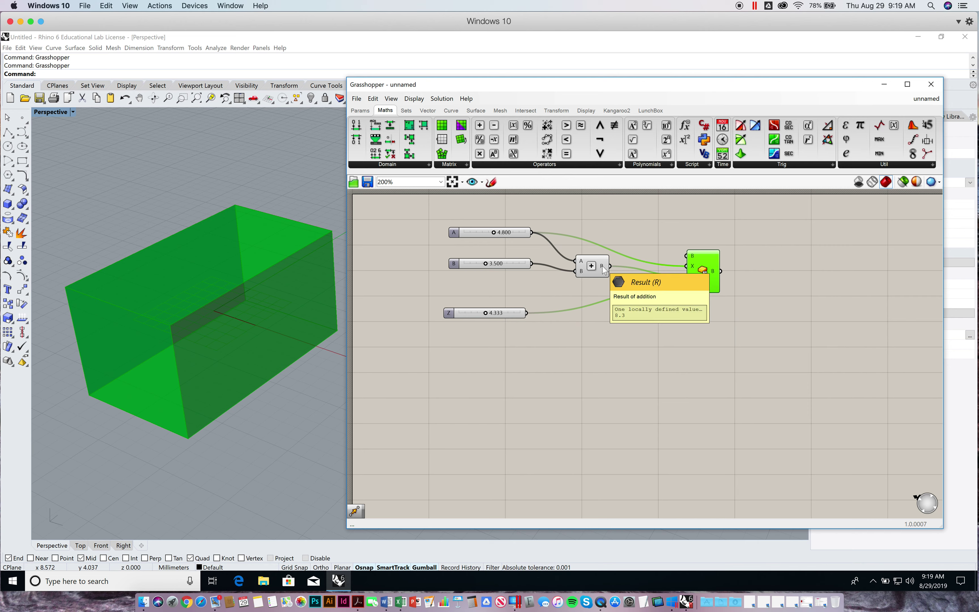
drag(609, 266, 683, 277)
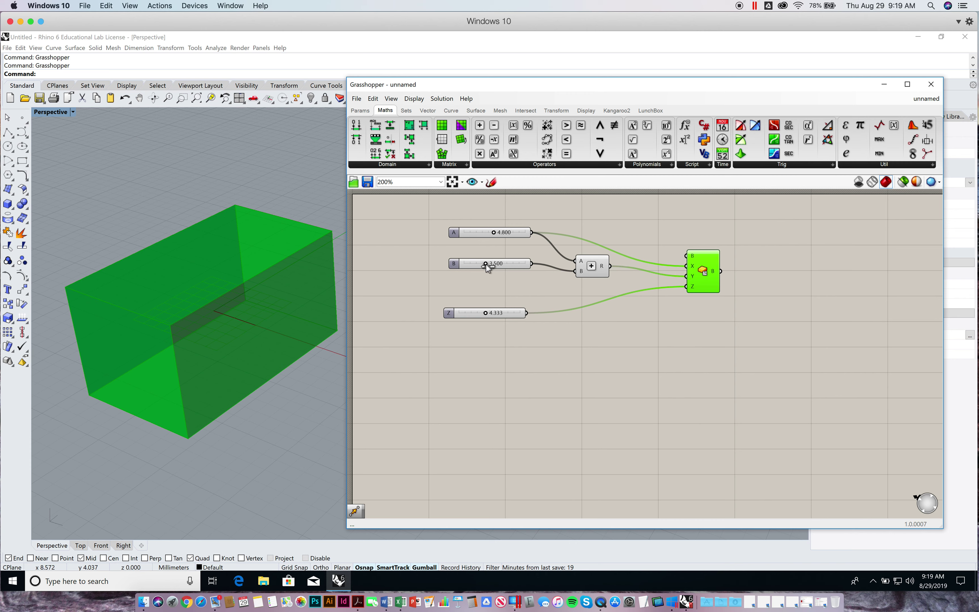
drag(485, 263, 495, 238)
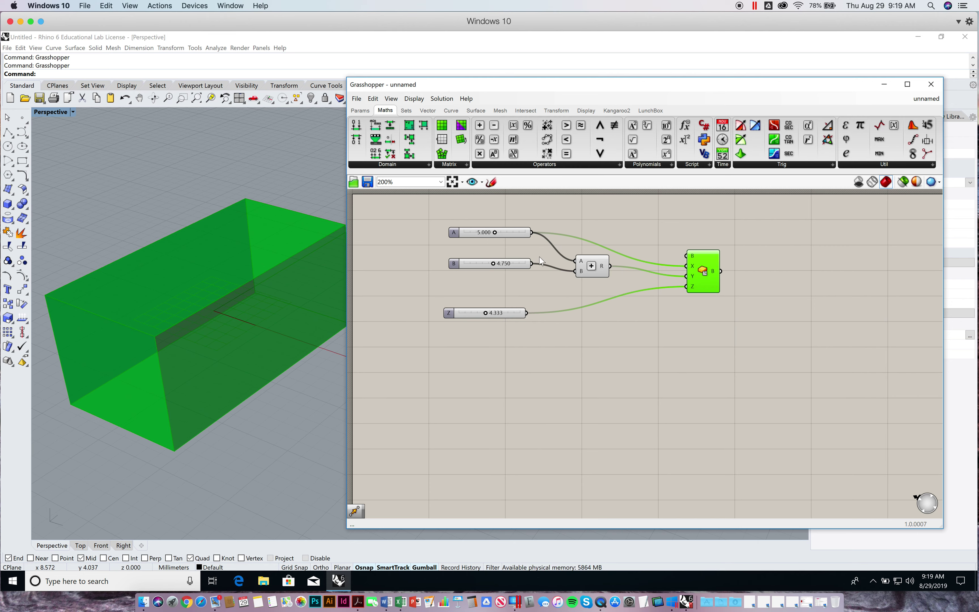
- Place a Division component below the Addition, connecting the addition result to A and the Z slider to B
drag(447, 315, 456, 312)
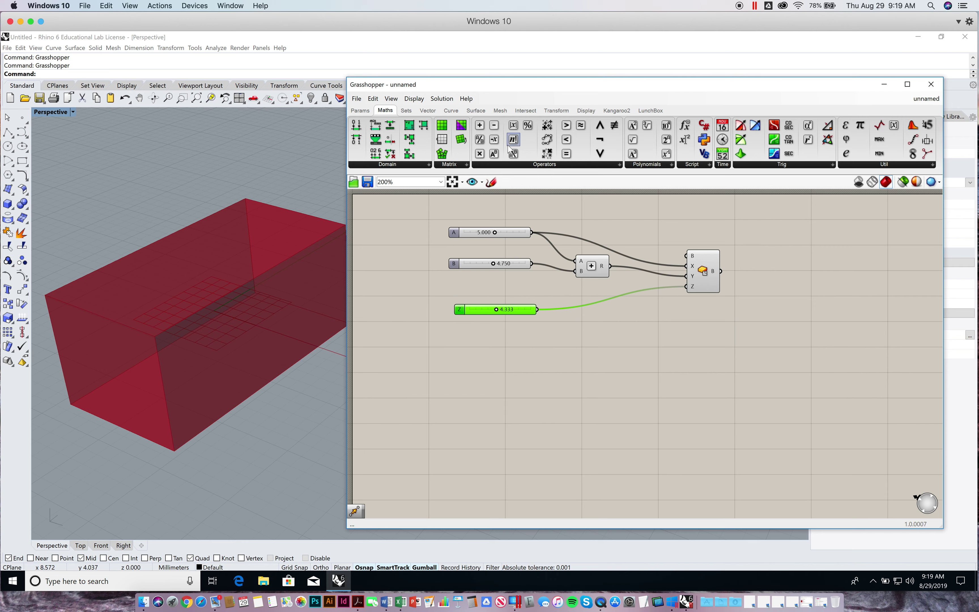
drag(479, 139, 635, 318)
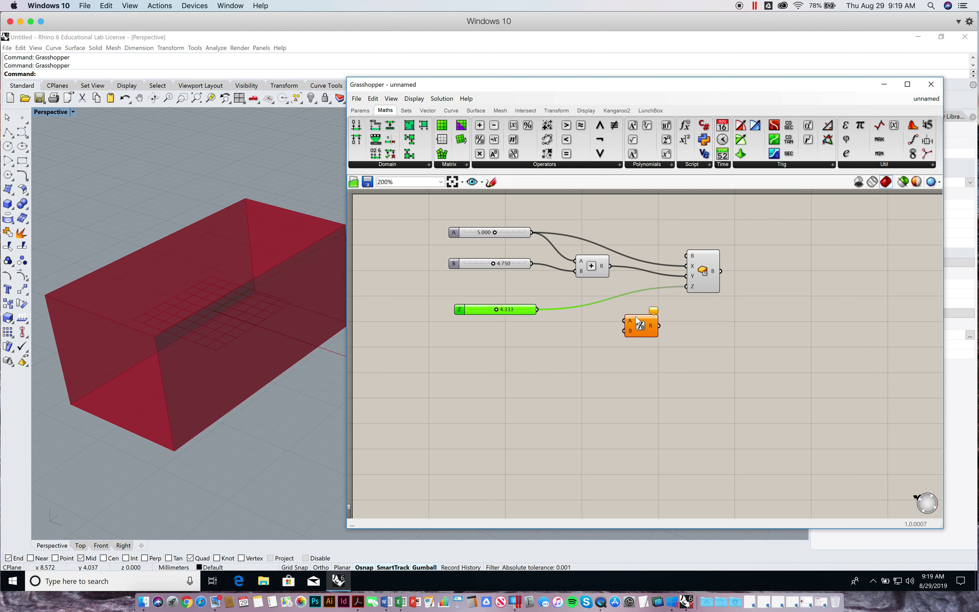
drag(611, 266, 624, 321)
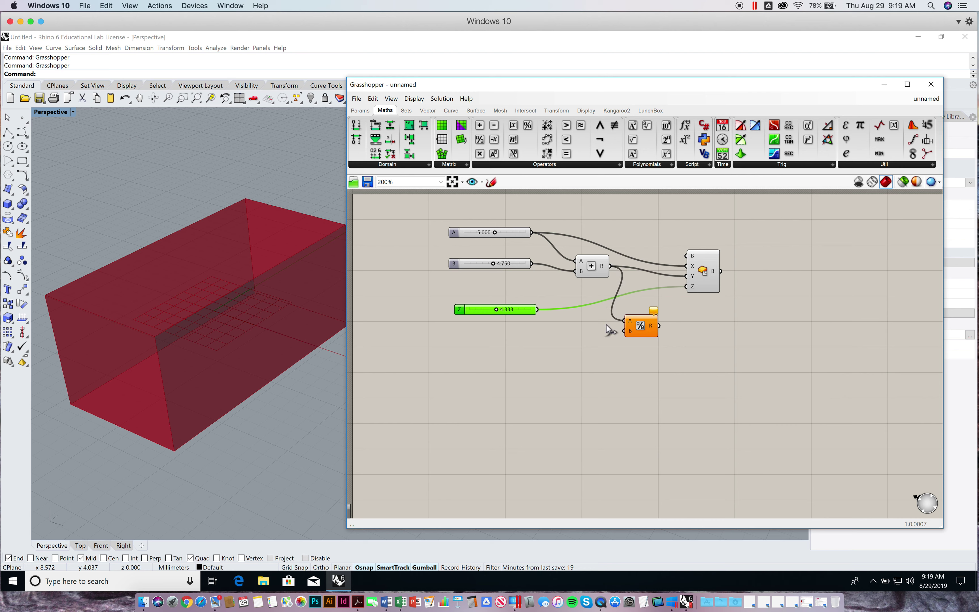
drag(538, 310, 634, 314)
click(640, 314)
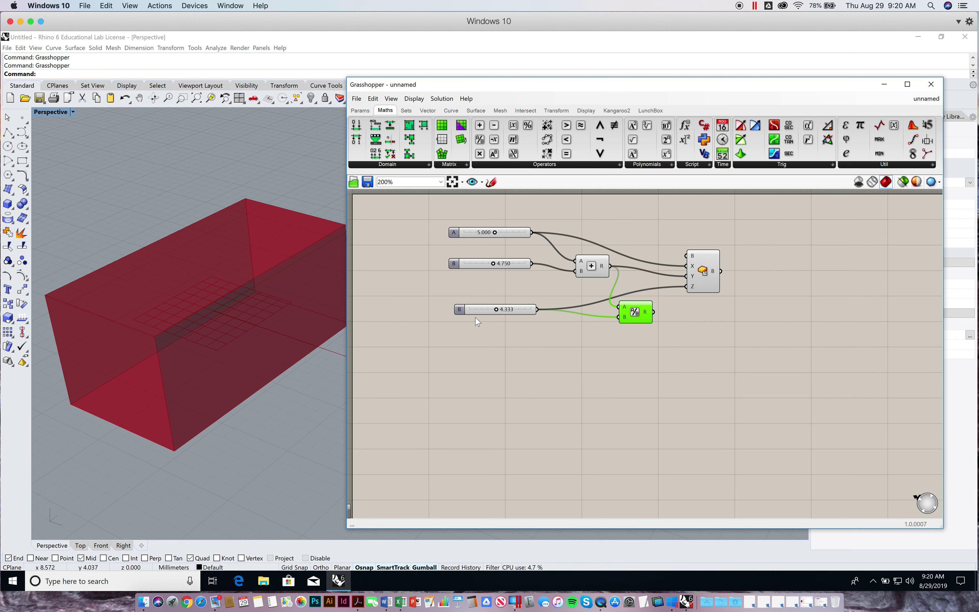
- Rename the slider feeding the Division's B input as C
right_click(458, 310)
click(636, 350)
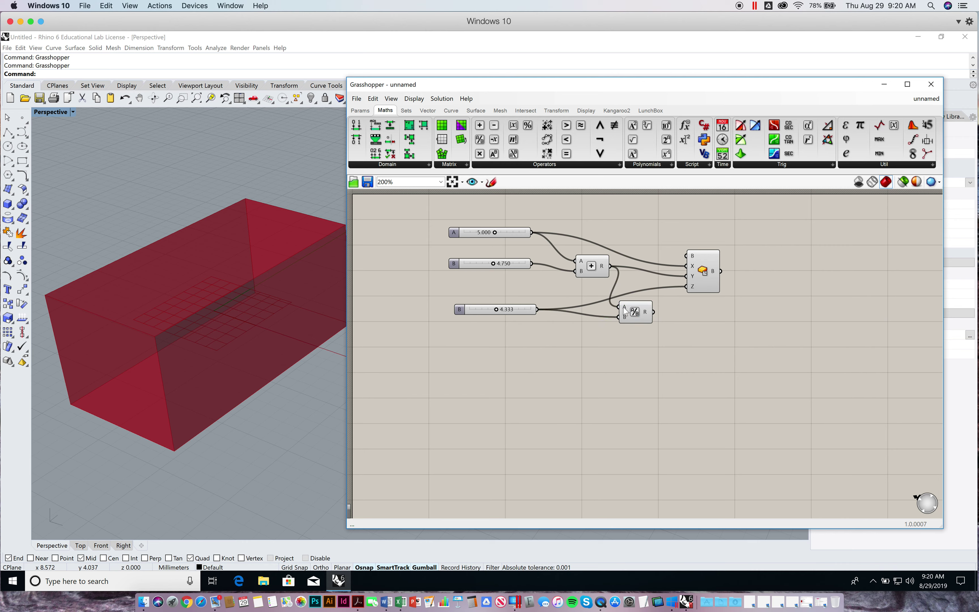
right_click(459, 314)
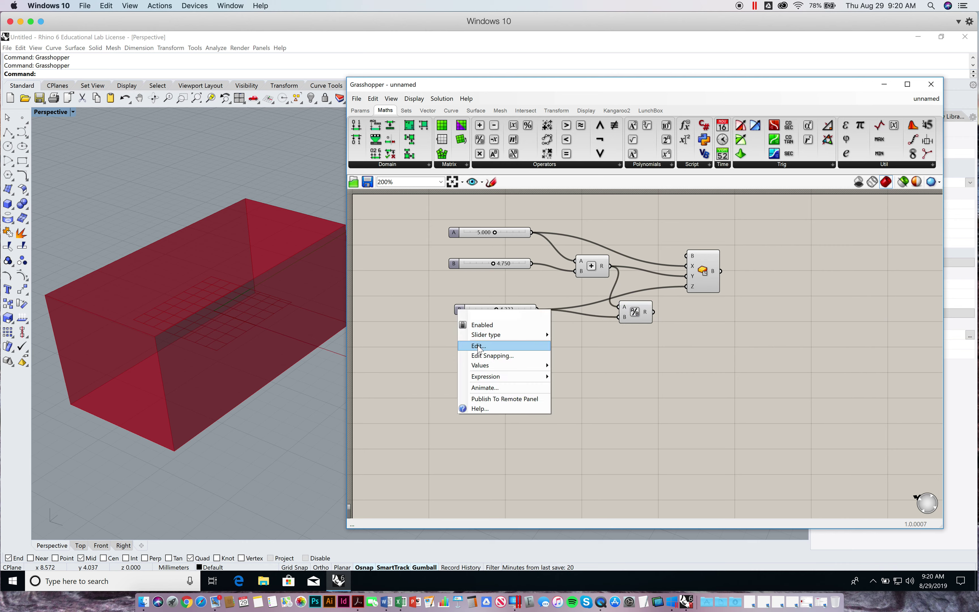
click(439, 347)
right_click(461, 310)
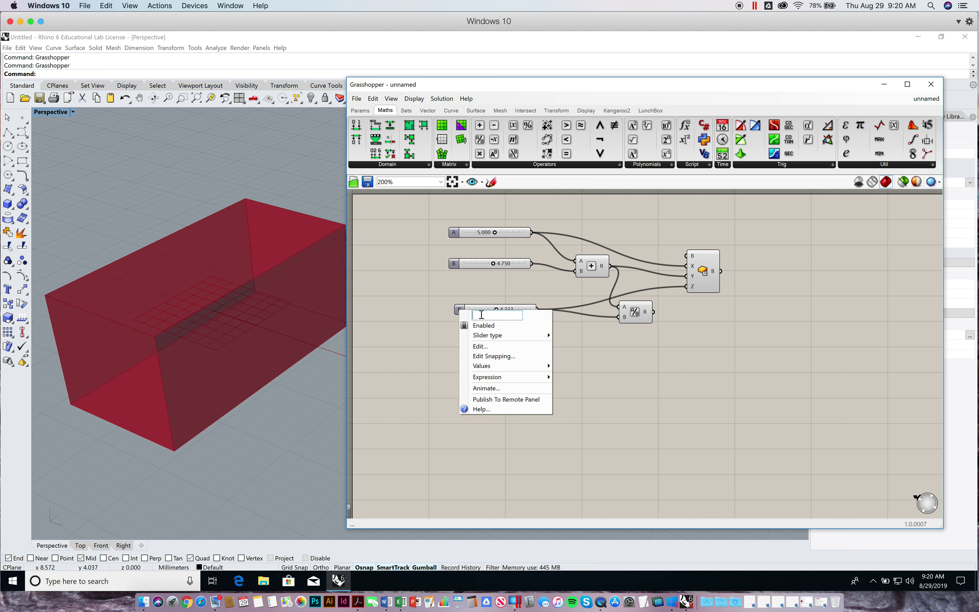
text(C)
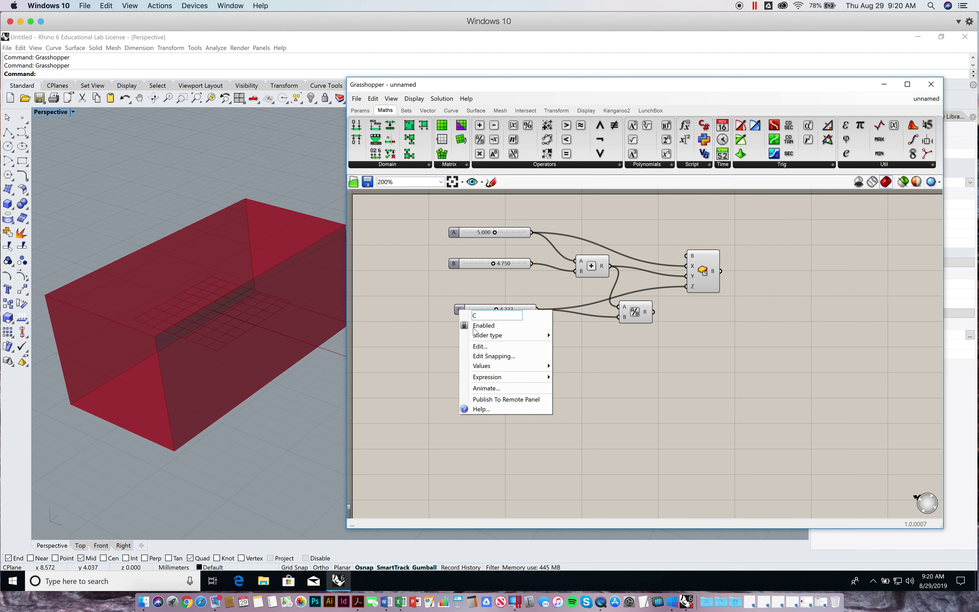